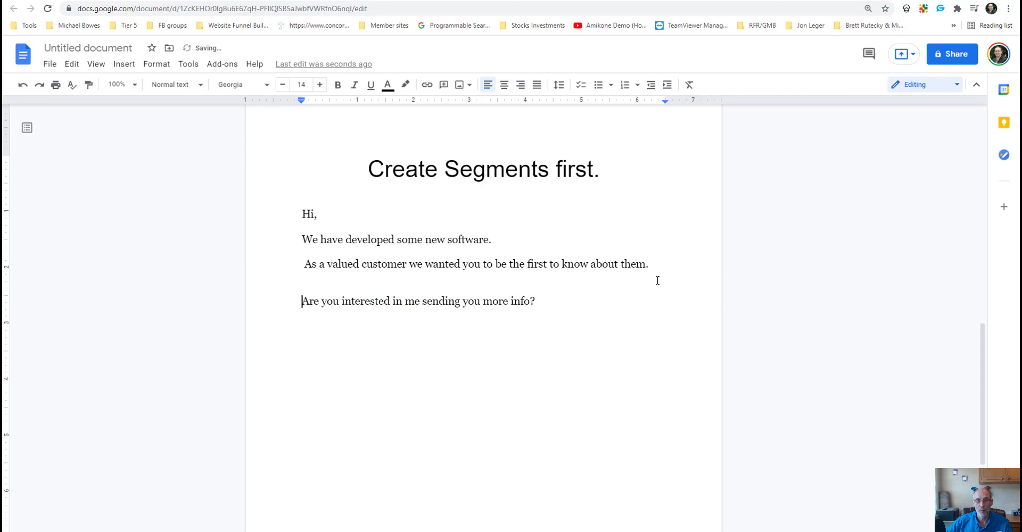
Insert a blank line between "We have developed some new software." and the "As a valued customer" sentence.
{"action": "key", "text": "Up"}
{"action": "key", "text": "Up"}
{"action": "key", "text": "Return"}
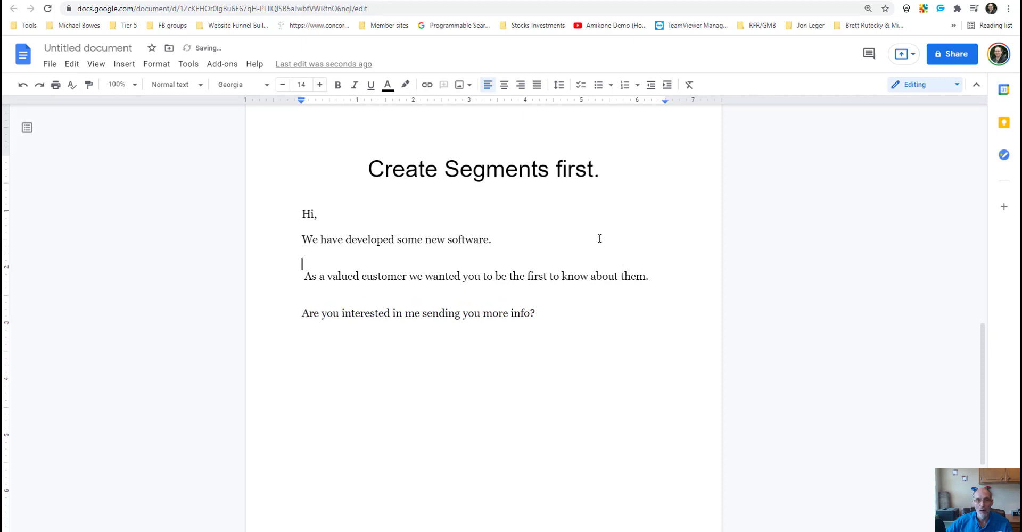
Review the draft message part by part, from the "Hi," greeting to the closing question about sending more info.
{"action": "left_click", "coordinate": [377, 227]}
{"action": "left_click_drag", "start_coordinate": [303, 214], "coordinate": [318, 213]}
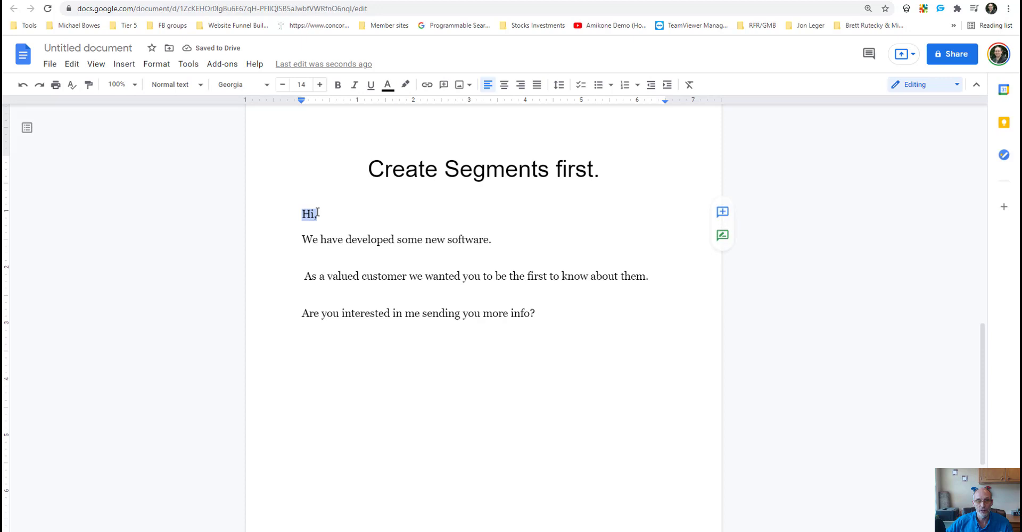
{"action": "left_click", "coordinate": [357, 214]}
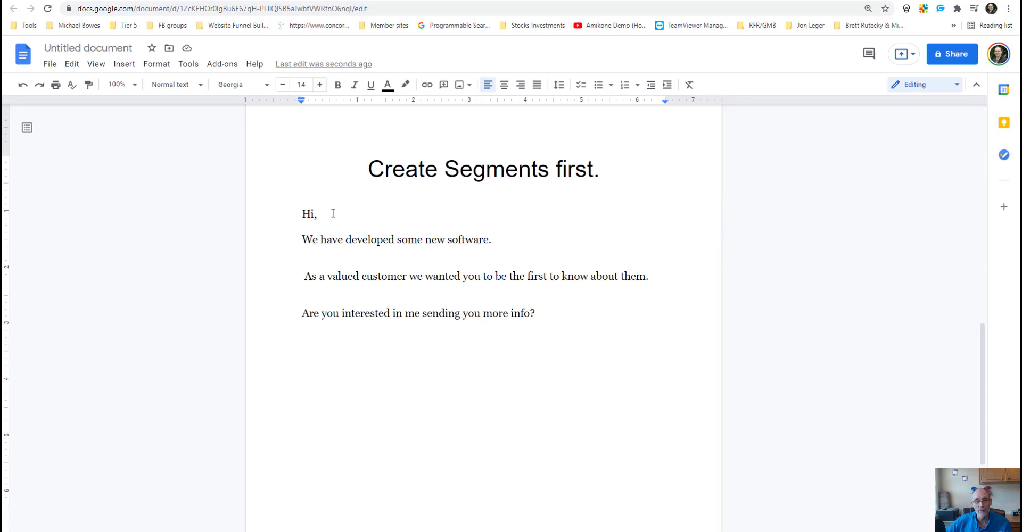
{"action": "left_click_drag", "start_coordinate": [301, 239], "coordinate": [486, 240]}
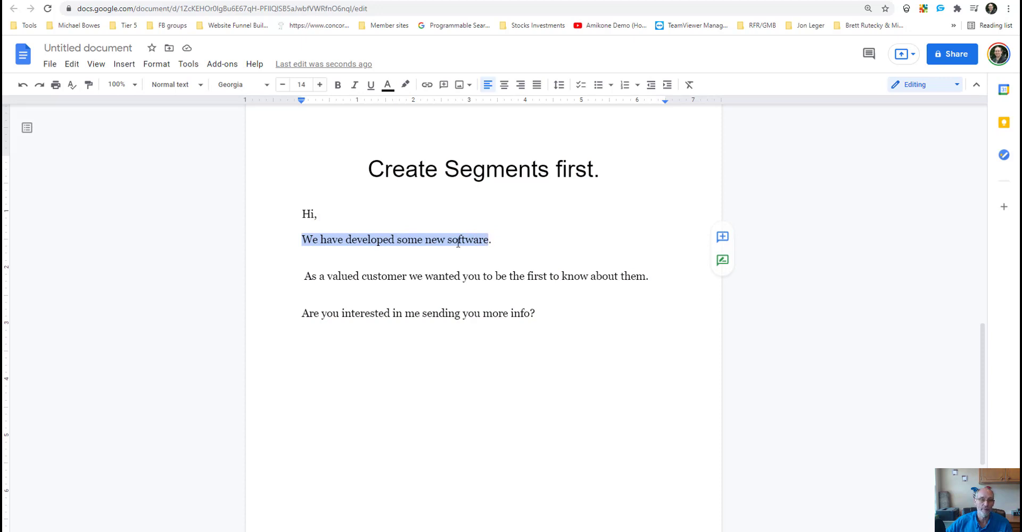
{"action": "left_click", "coordinate": [423, 240]}
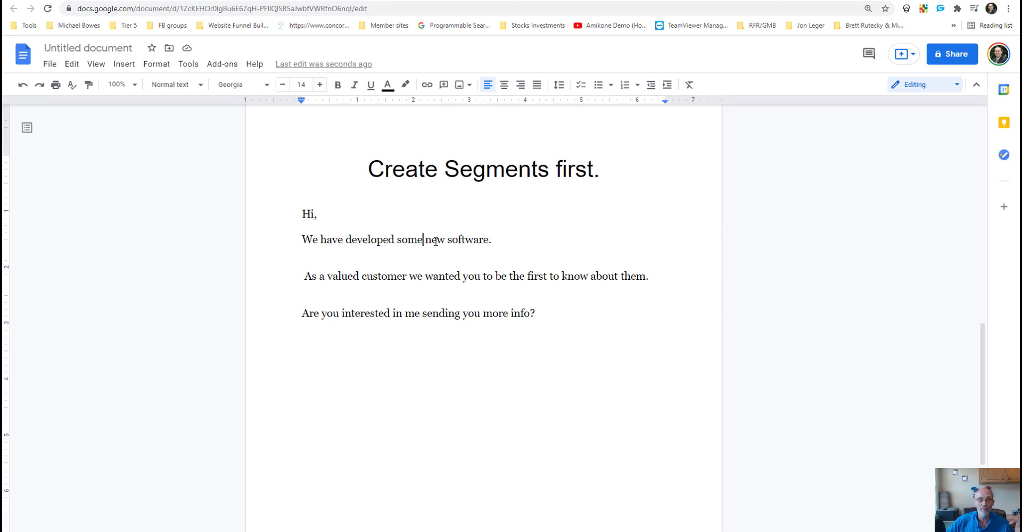
{"action": "left_click_drag", "start_coordinate": [304, 277], "coordinate": [645, 277]}
{"action": "left_click_drag", "start_coordinate": [302, 313], "coordinate": [541, 312]}
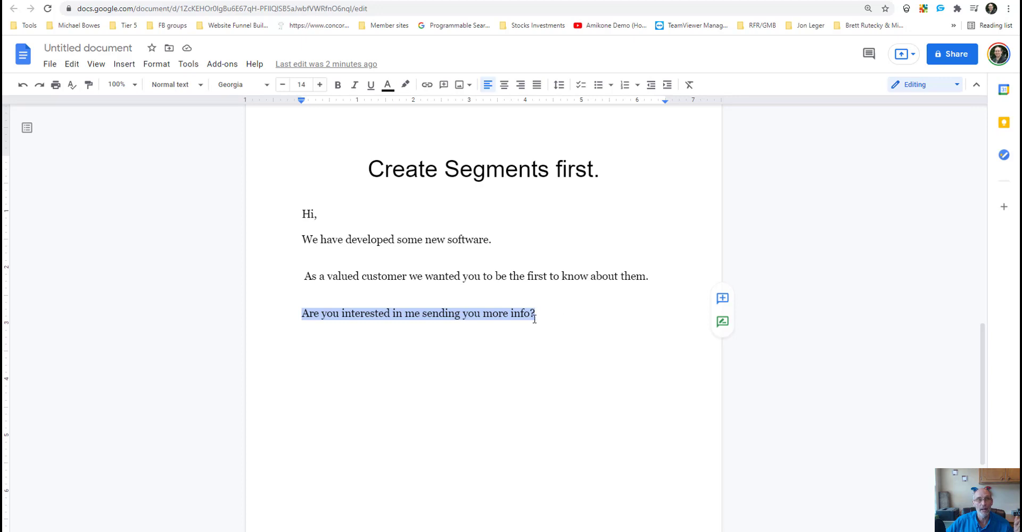
Switch to Genius Messenger CRM and start a new message segment titled "Intro".
{"action": "key", "text": "ctrl+Tab"}
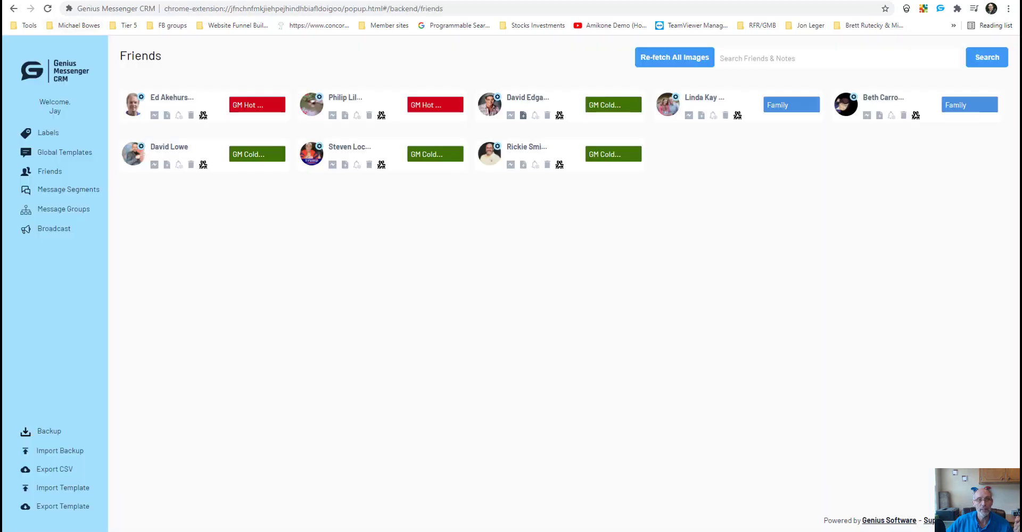
{"action": "left_click", "coordinate": [70, 193]}
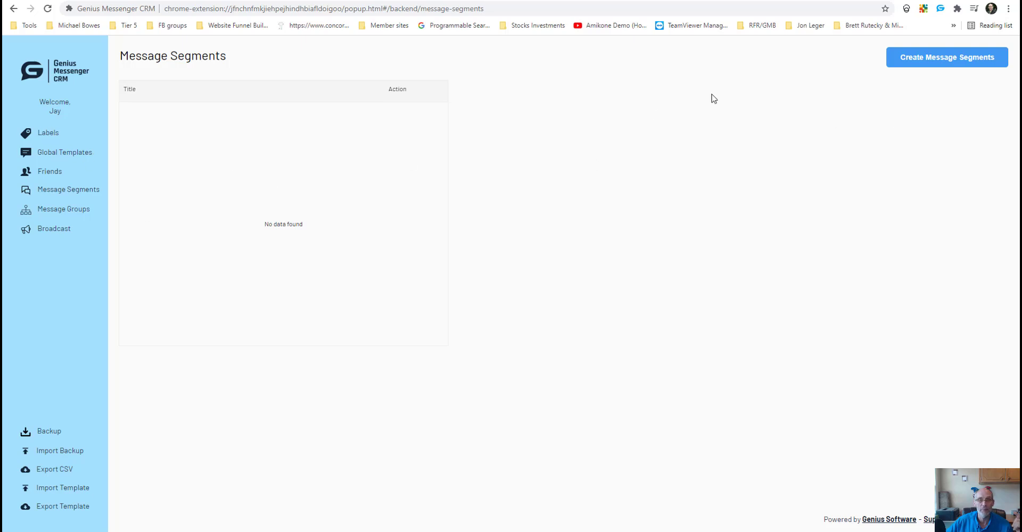
{"action": "left_click", "coordinate": [938, 61]}
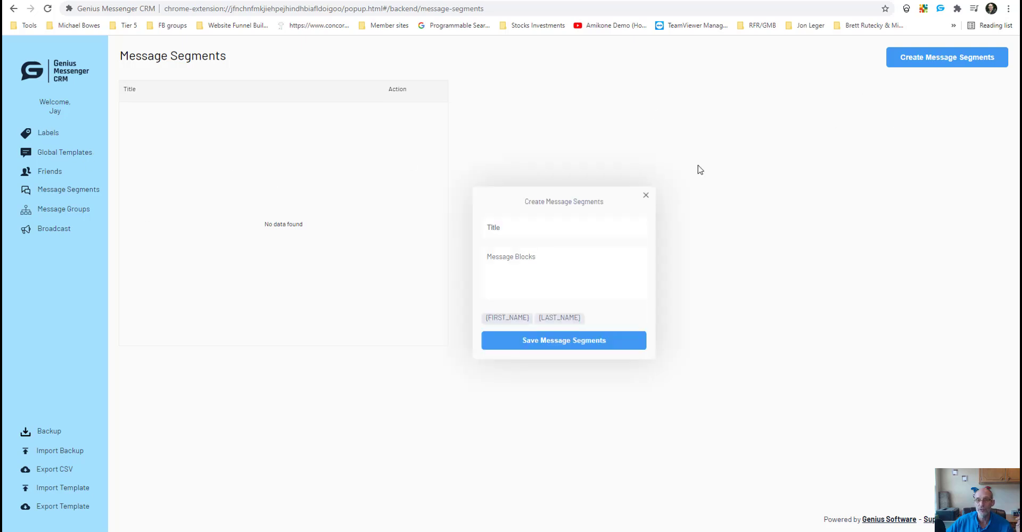
{"action": "left_click", "coordinate": [520, 228]}
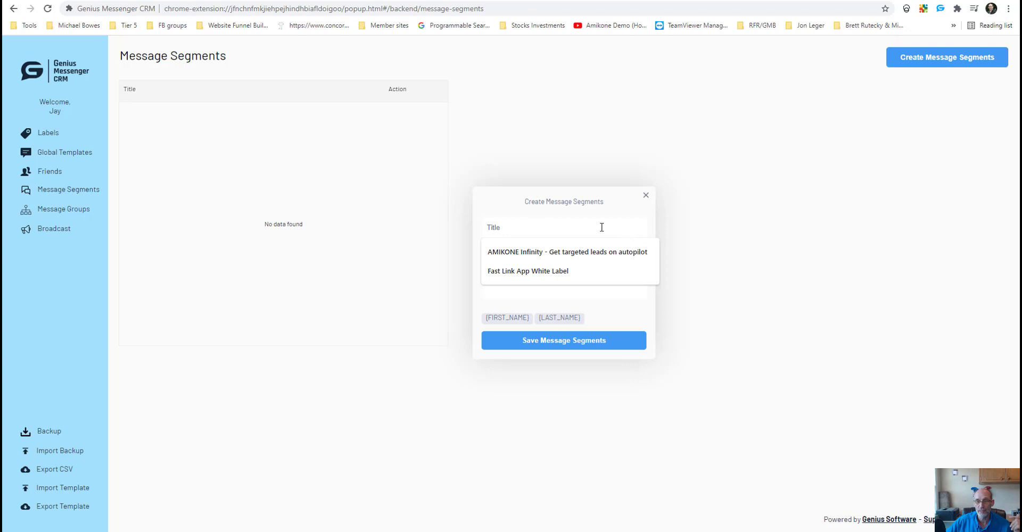
{"action": "type", "text": "Intro"}
Add the message block "Hi, {FIRST_NAME}," to the Intro segment, using the first-name placeholder.
{"action": "left_click", "coordinate": [573, 254]}
{"action": "type", "text": "Hi"}
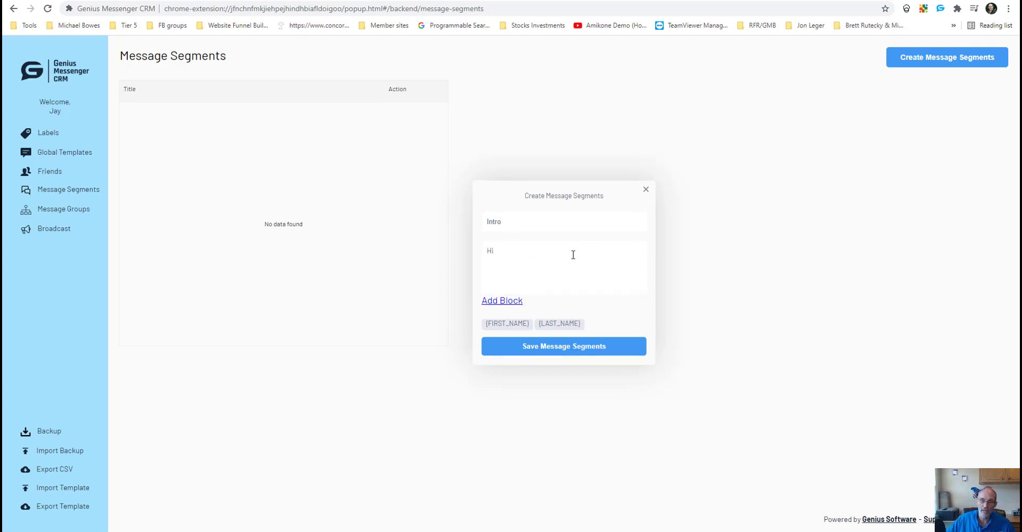
{"action": "left_click", "coordinate": [512, 324]}
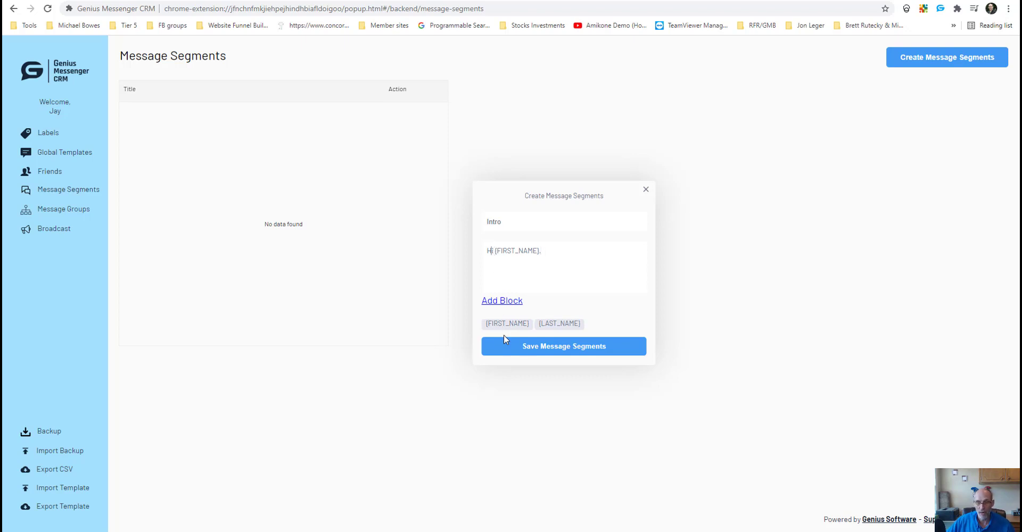
{"action": "type", "text": ","}
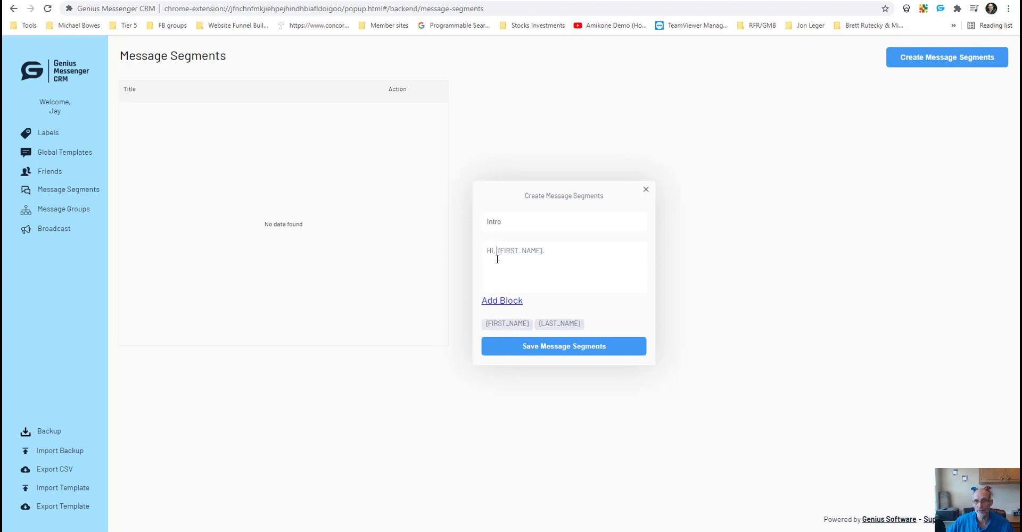
{"action": "key", "text": "Delete"}
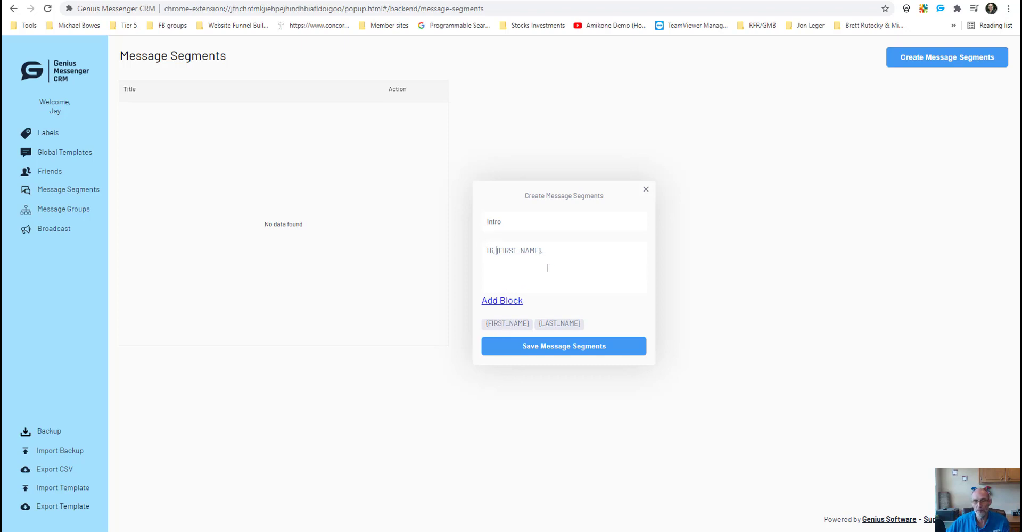
{"action": "left_click", "coordinate": [506, 302]}
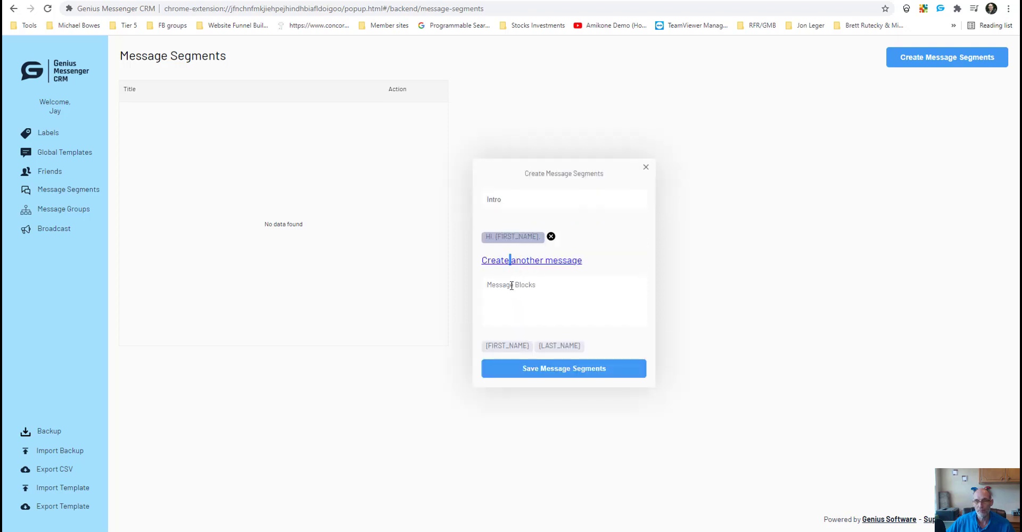
Create another message in the Intro segment and add it as the block "Hey,".
{"action": "left_click", "coordinate": [532, 260]}
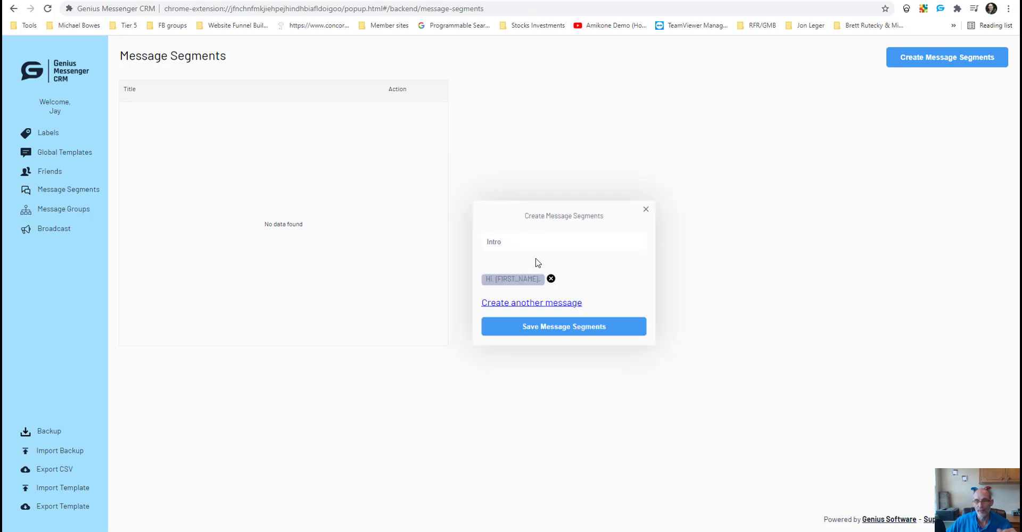
{"action": "left_click", "coordinate": [505, 303]}
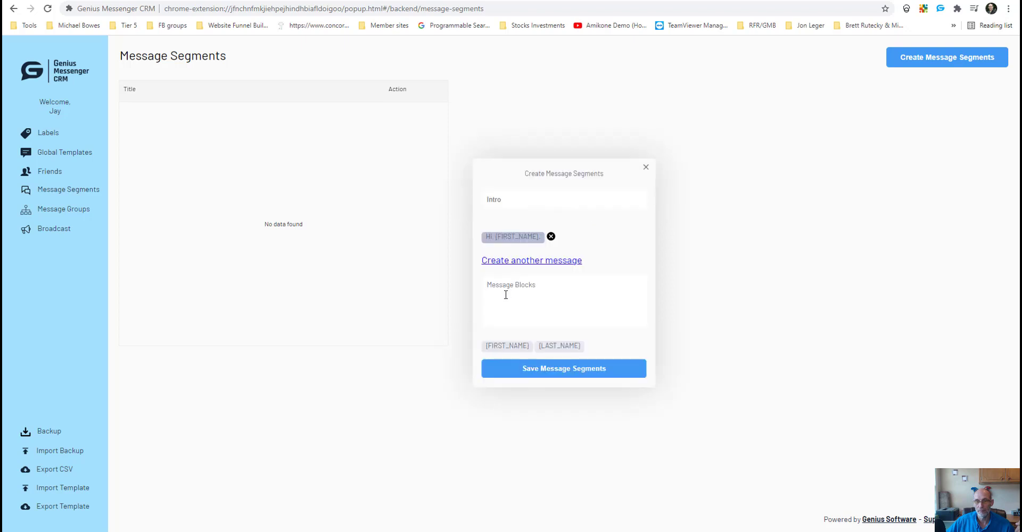
{"action": "type", "text": "Hey,"}
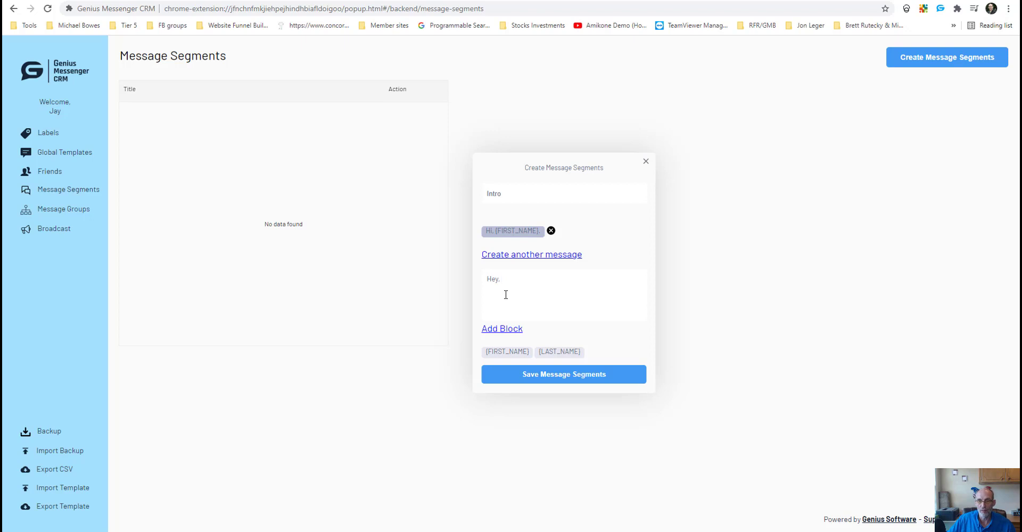
{"action": "left_click", "coordinate": [510, 329]}
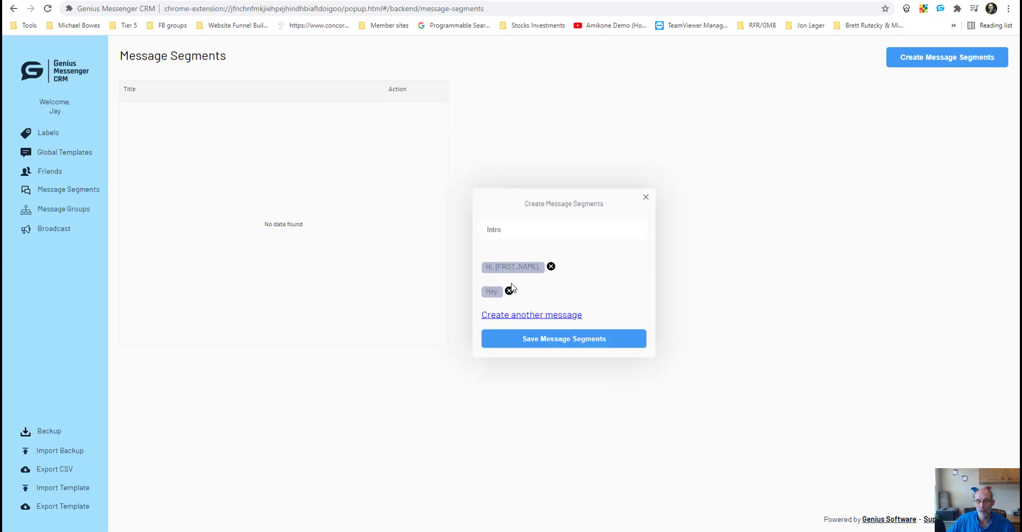
Add a third message block reading "Hello, {FIRST_NAME}," to the Intro segment.
{"action": "left_click", "coordinate": [515, 316]}
{"action": "type", "text": "Hello"}
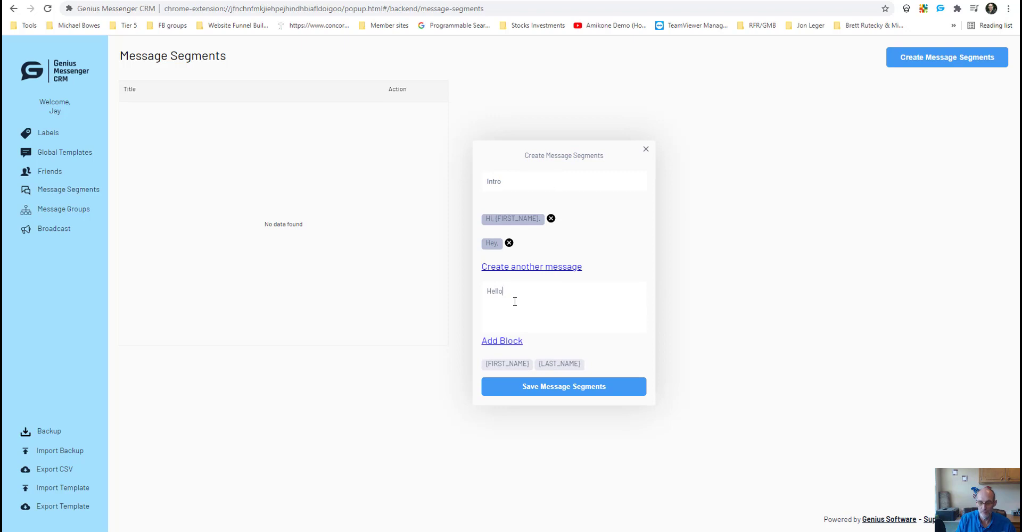
{"action": "type", "text": "0,"}
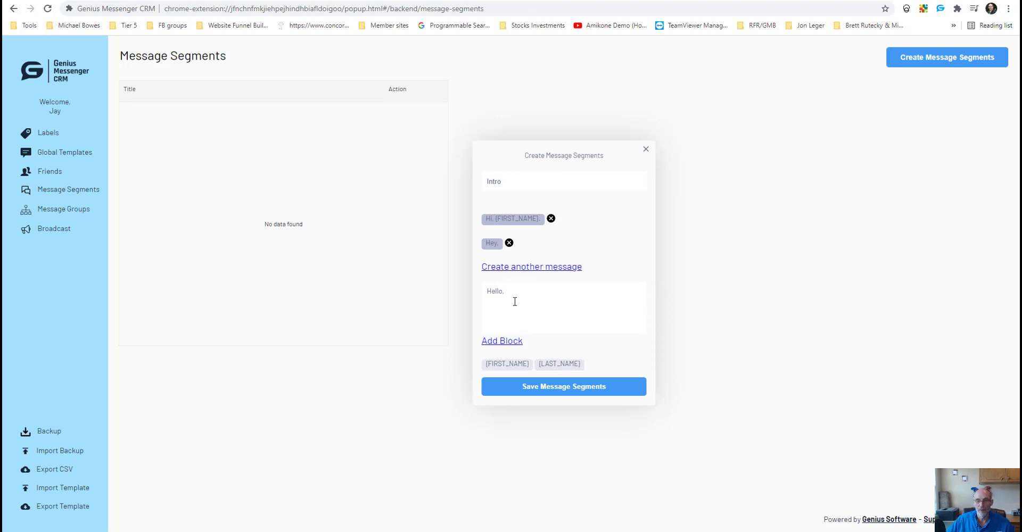
{"action": "left_click", "coordinate": [499, 365]}
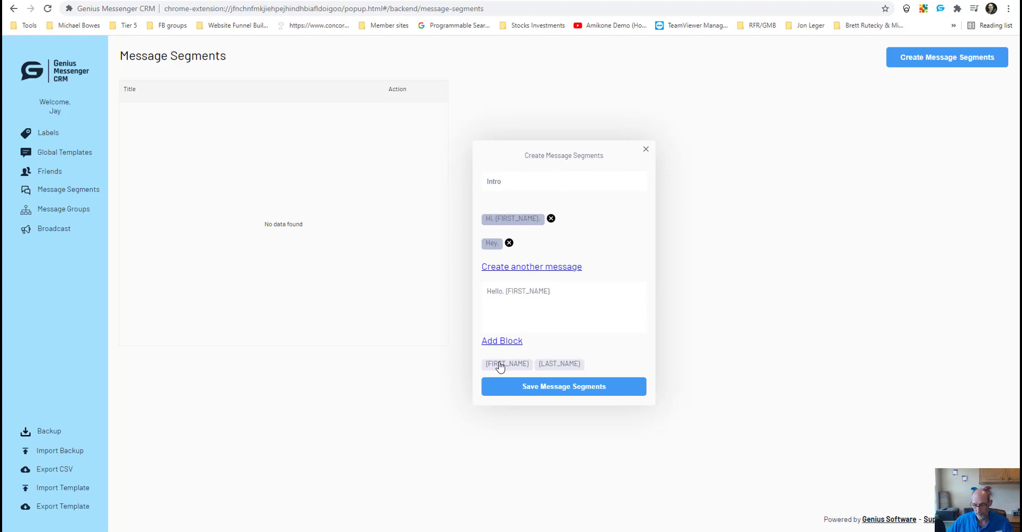
{"action": "type", "text": "."}
{"action": "left_click", "coordinate": [504, 342]}
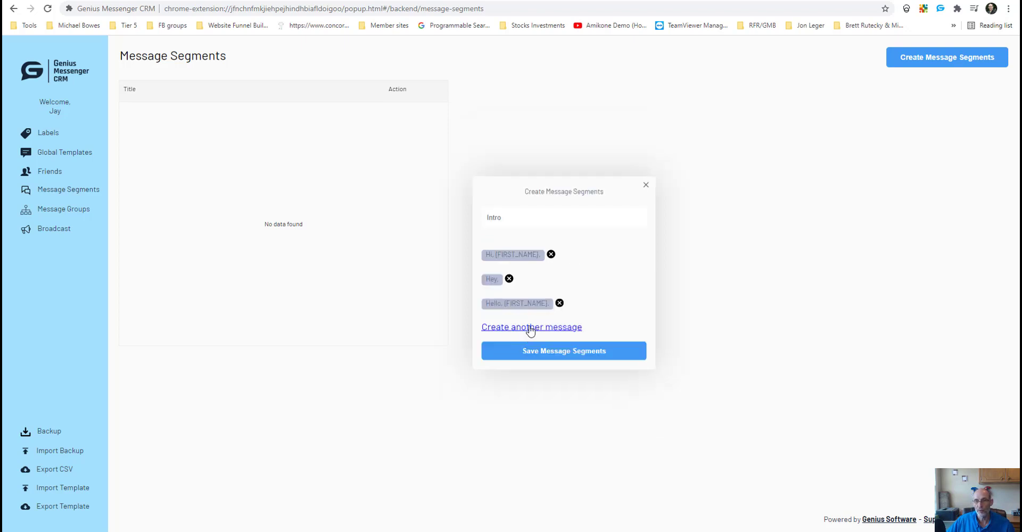
Add a fourth message block reading "Hello," and save the Intro segment.
{"action": "left_click", "coordinate": [530, 328]}
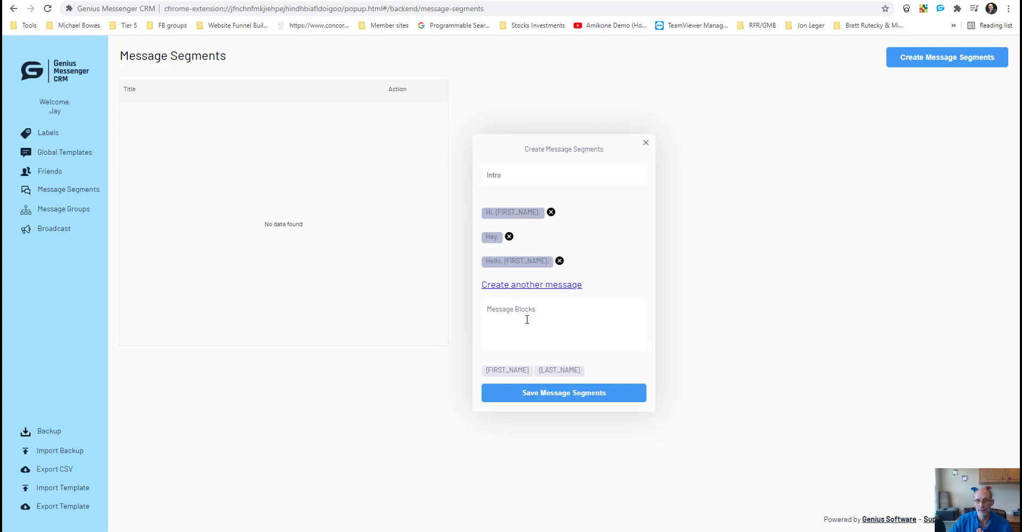
{"action": "type", "text": "H"}
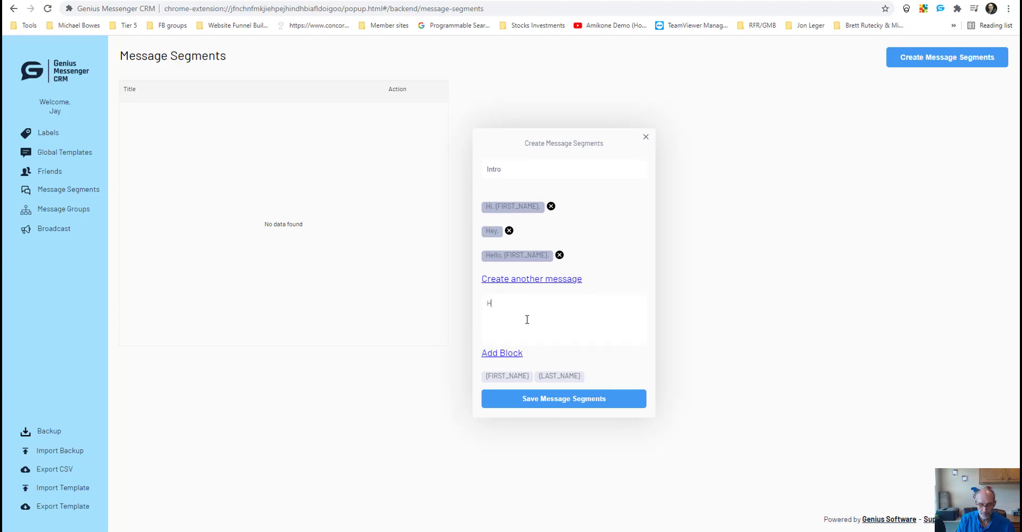
{"action": "type", "text": "ello"}
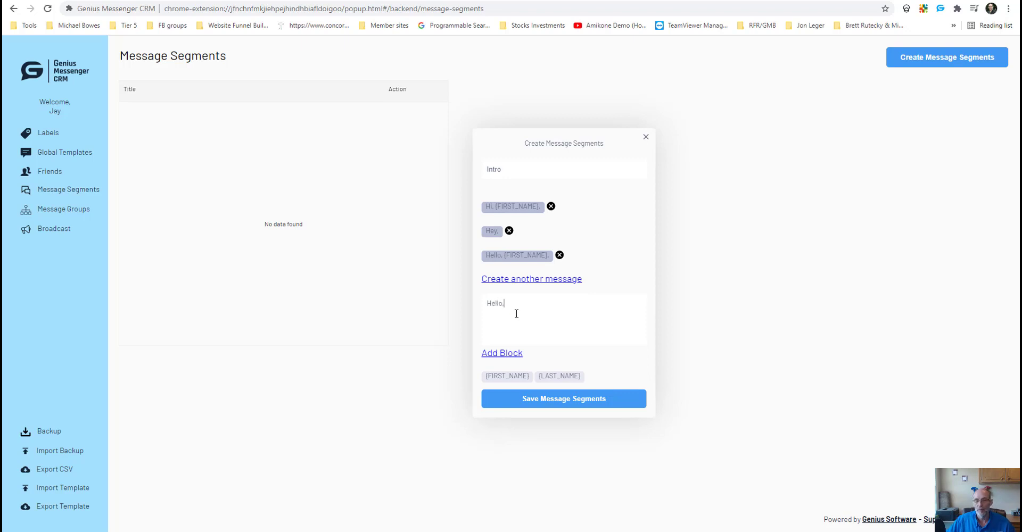
{"action": "left_click", "coordinate": [514, 359]}
{"action": "left_click", "coordinate": [585, 358]}
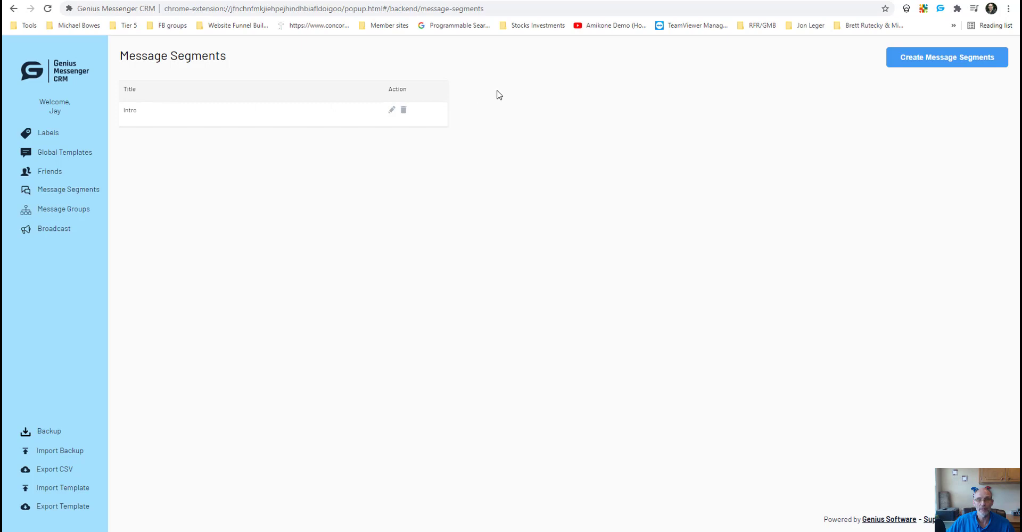
Start another message segment and select the sentence "We have developed some new software." in the Google Docs draft.
{"action": "left_click", "coordinate": [971, 58]}
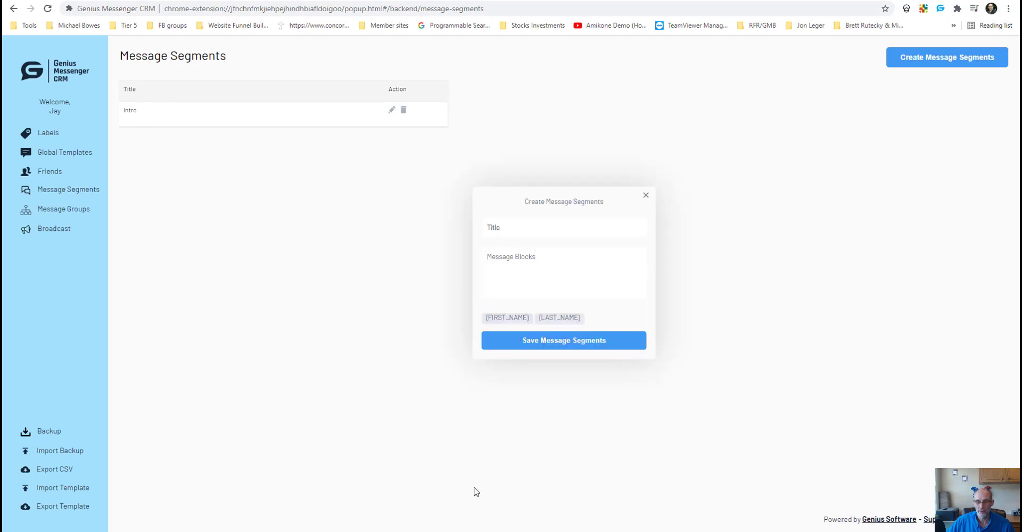
{"action": "left_click", "coordinate": [431, 531]}
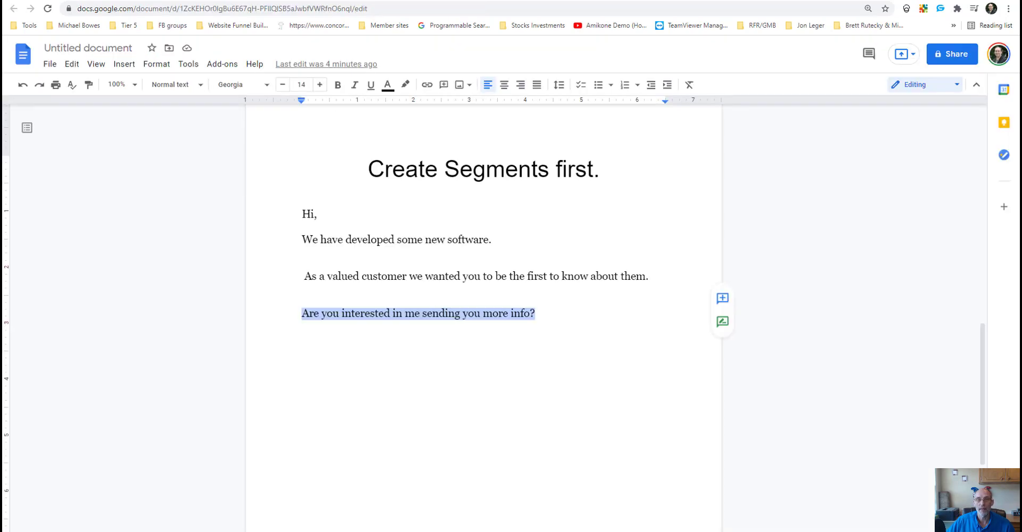
{"action": "left_click_drag", "start_coordinate": [302, 240], "coordinate": [498, 238]}
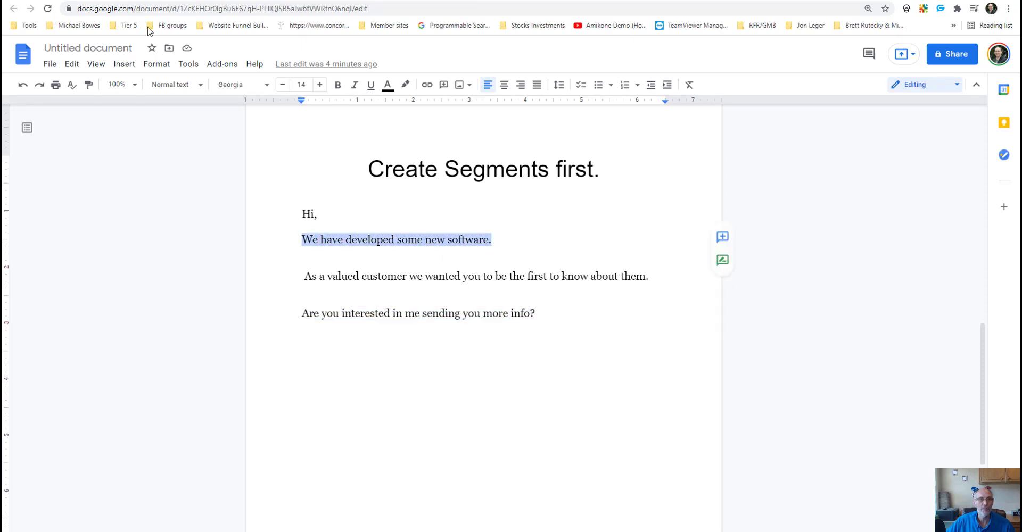
Return to Genius Messenger CRM and title the new message segment "current customers".
{"action": "key", "text": "alt+Tab"}
{"action": "left_click", "coordinate": [508, 224]}
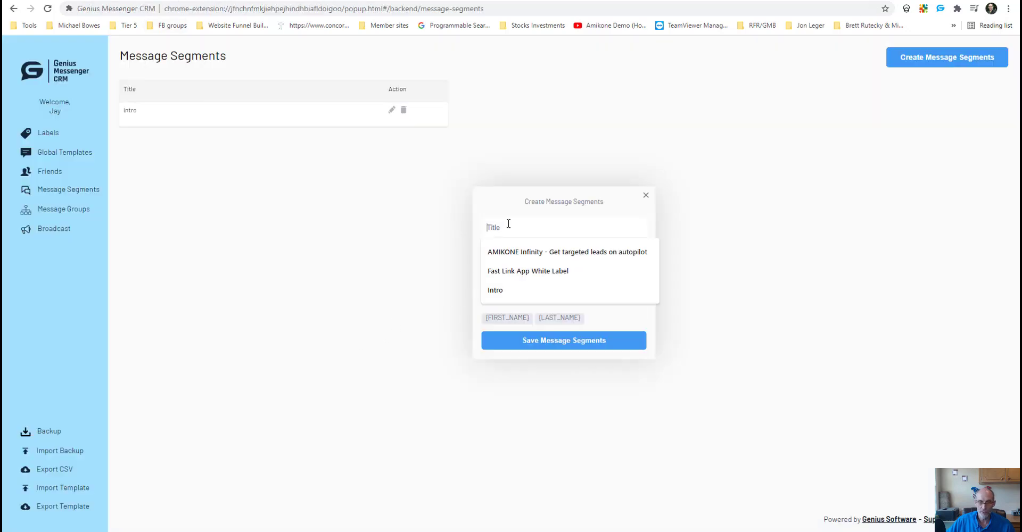
{"action": "type", "text": "c"}
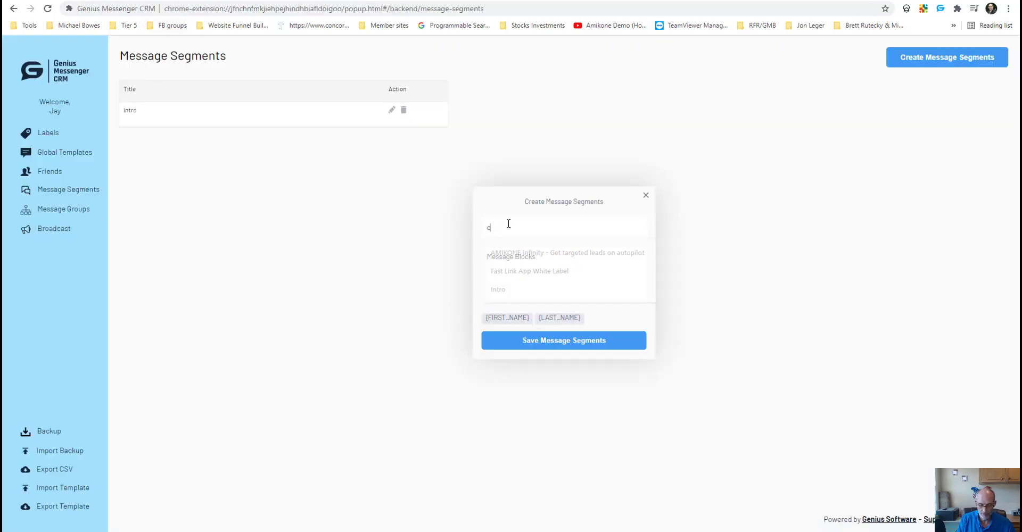
{"action": "type", "text": "ustomers"}
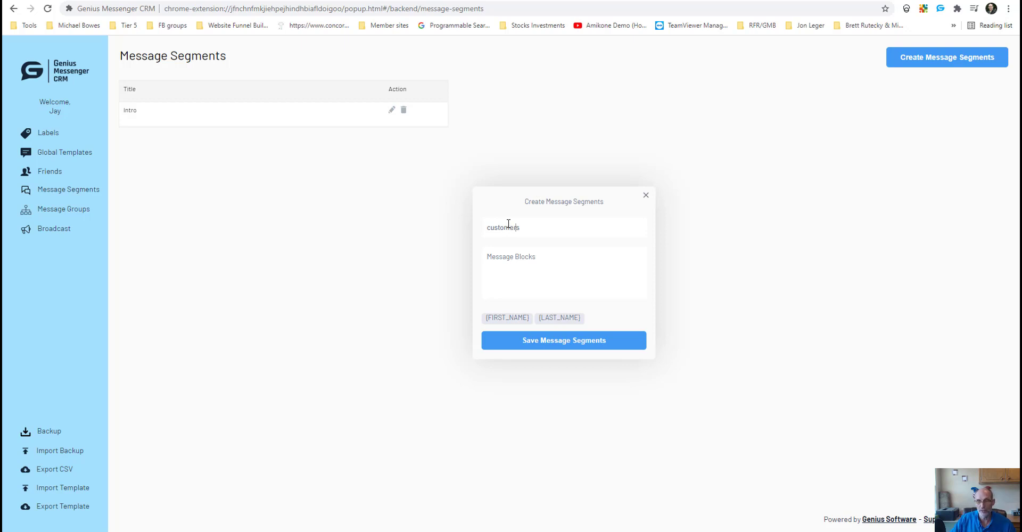
{"action": "key", "text": "Home"}
{"action": "type", "text": "current"}
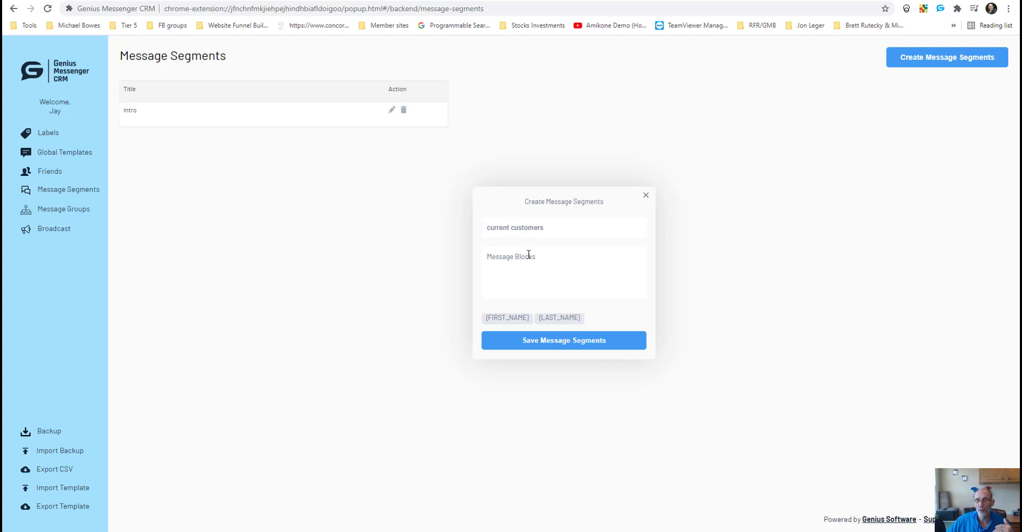
{"action": "left_click", "coordinate": [537, 266]}
{"action": "left_click", "coordinate": [379, 0]}
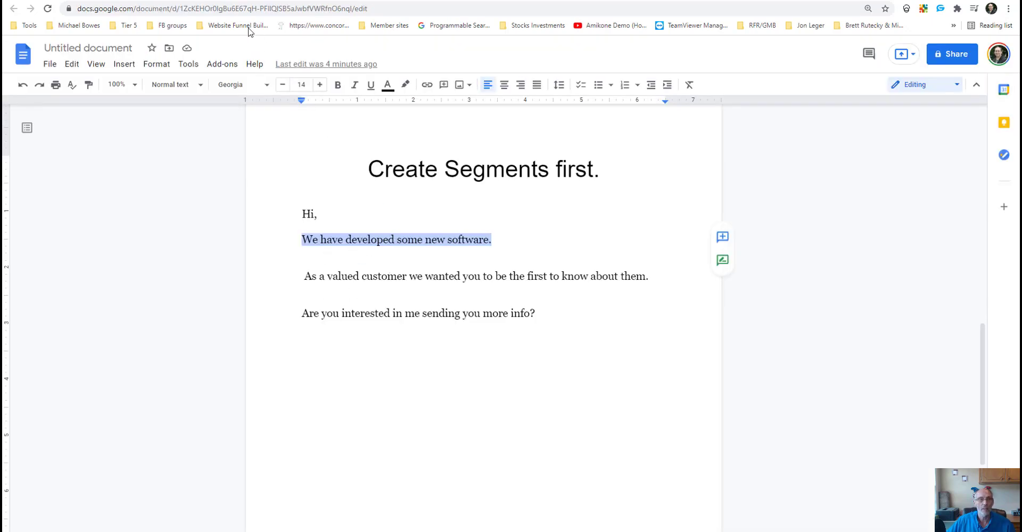
{"action": "left_click", "coordinate": [227, 3]}
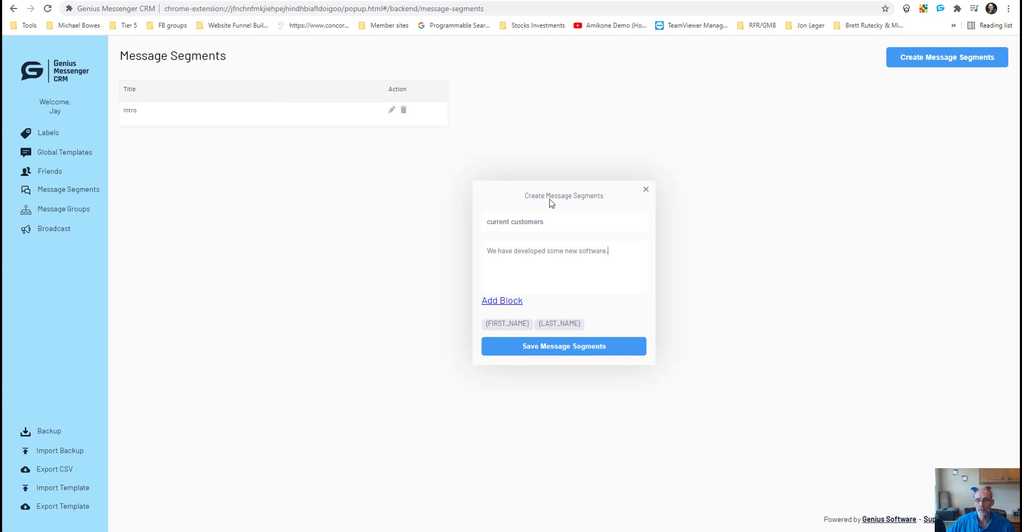
Copy "a valued customer we wanted you to be the first to know about them." from the Google Docs draft.
{"action": "left_click", "coordinate": [433, 2]}
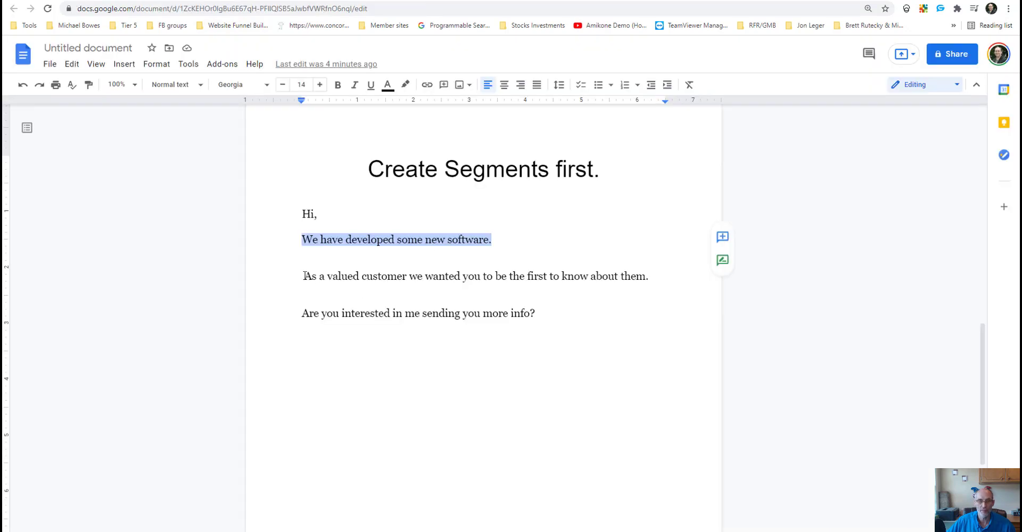
{"action": "left_click_drag", "start_coordinate": [318, 277], "coordinate": [648, 273]}
{"action": "key", "text": "ctrl+c"}
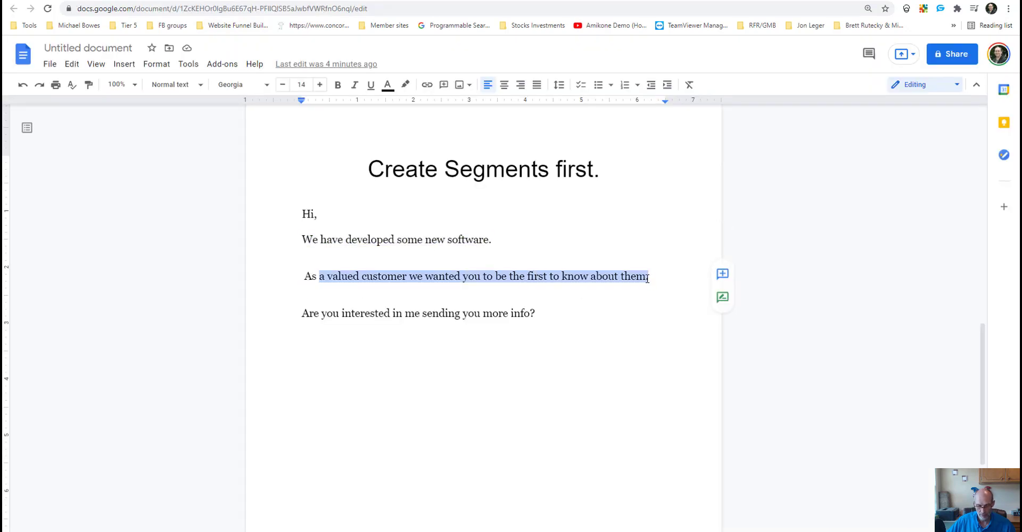
{"action": "left_click", "coordinate": [227, 3]}
{"action": "left_click_drag", "start_coordinate": [613, 255], "coordinate": [481, 254]}
{"action": "key", "text": "ctrl+v"}
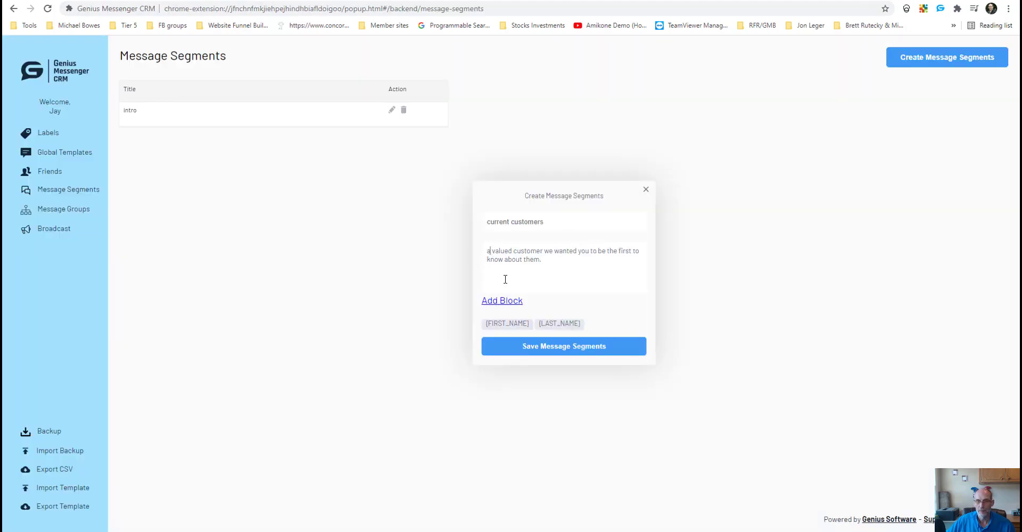
{"action": "left_click", "coordinate": [493, 301]}
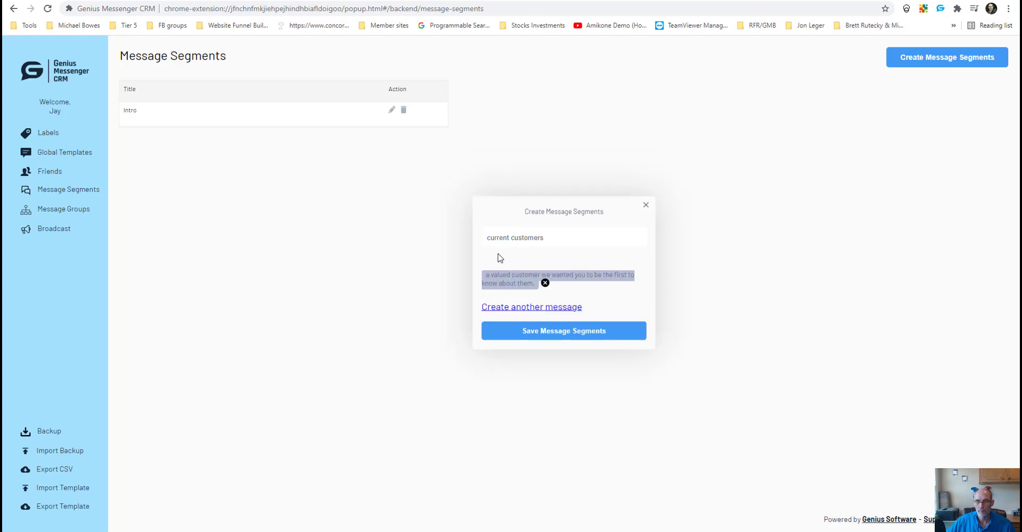
{"action": "left_click", "coordinate": [545, 283]}
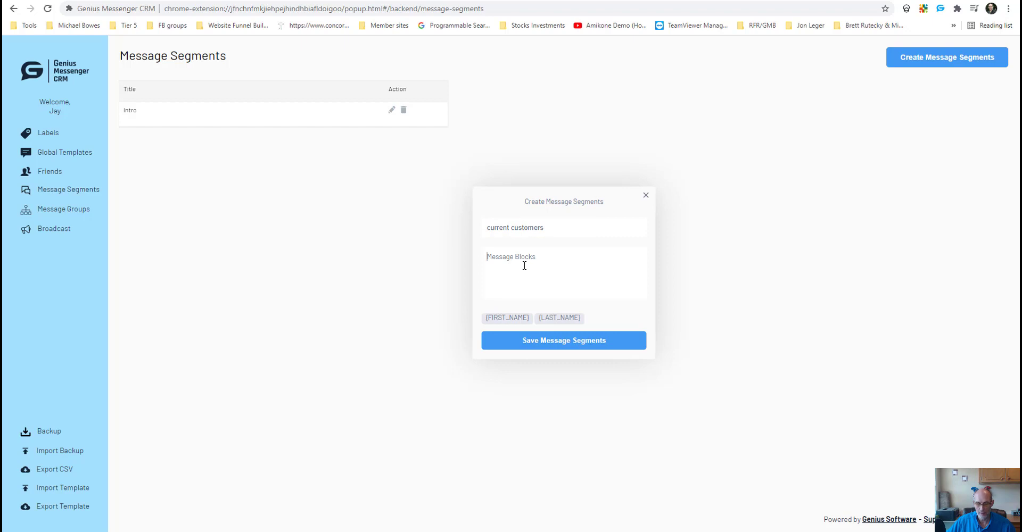
Add a message block reading "as a valued customer we wanted you to be the first to know about them." to the current customers segment.
{"action": "left_click", "coordinate": [524, 265]}
{"action": "key", "text": "ctrl+v"}
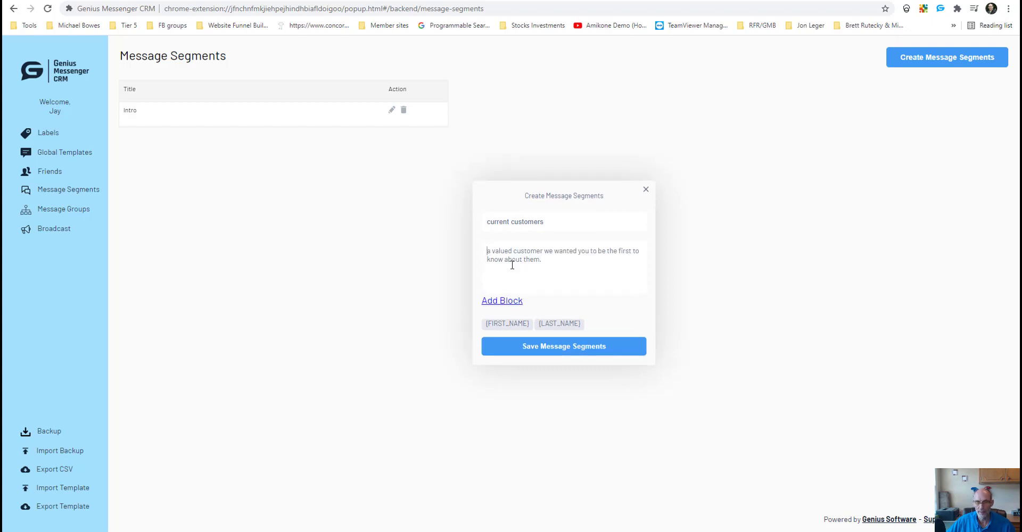
{"action": "key", "text": "ctrl+Home"}
{"action": "type", "text": "as"}
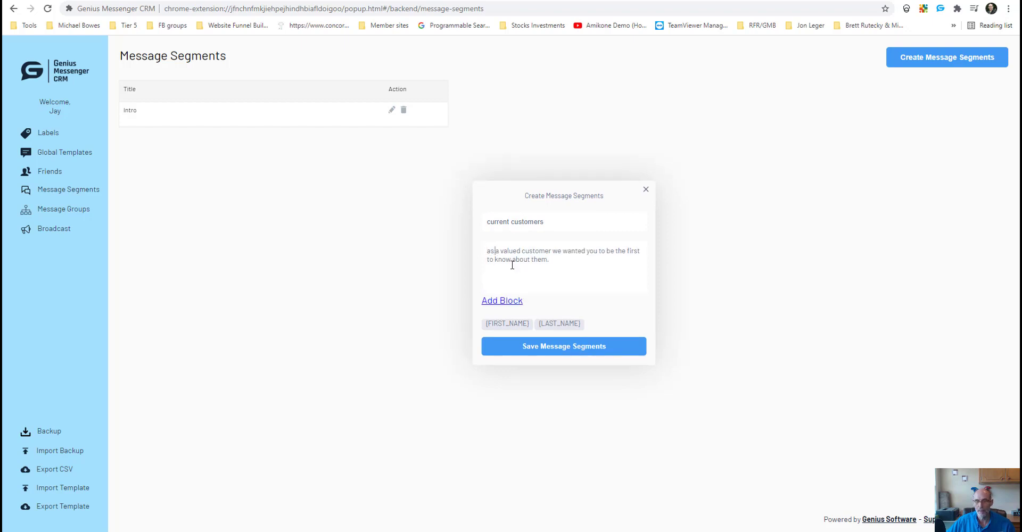
{"action": "left_click", "coordinate": [508, 302]}
Add a second message block reading "we wanted you to be the first to know about our newest software.".
{"action": "left_click", "coordinate": [534, 308]}
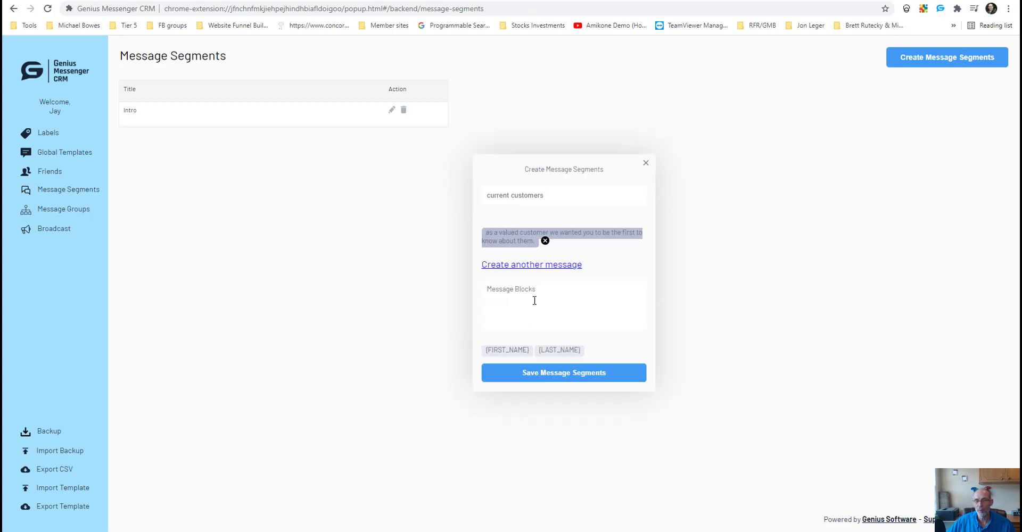
{"action": "left_click", "coordinate": [526, 291]}
{"action": "key", "text": "ctrl+v"}
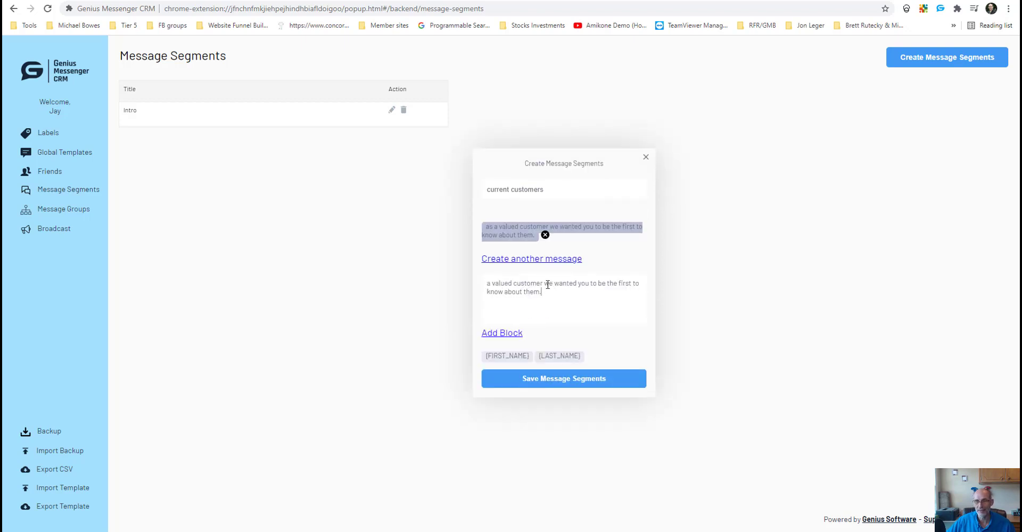
{"action": "left_click_drag", "start_coordinate": [545, 284], "coordinate": [483, 284]}
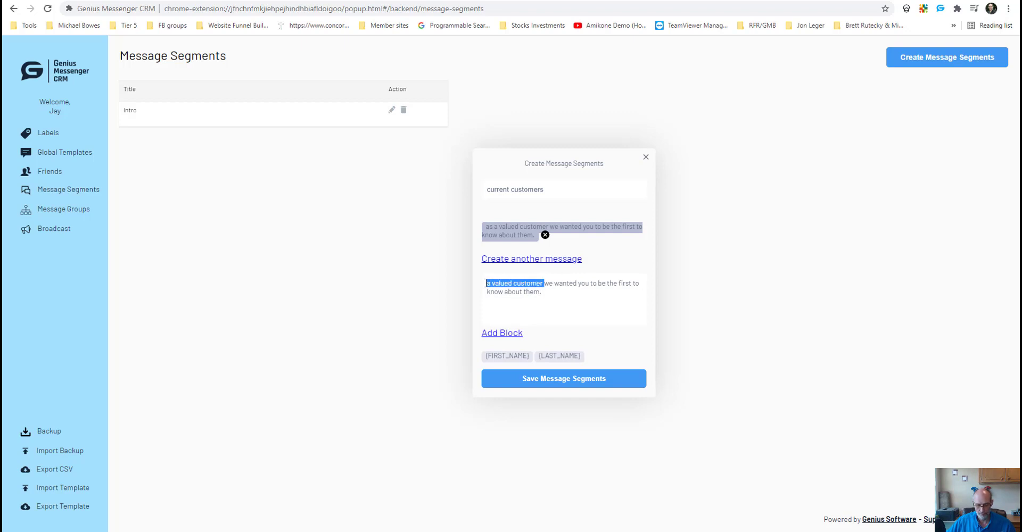
{"action": "key", "text": "BackSpace"}
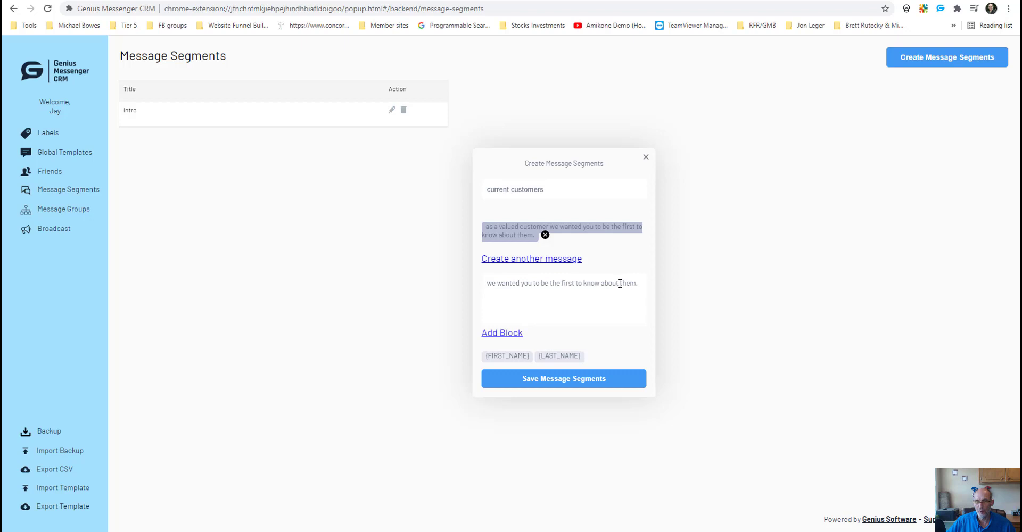
{"action": "left_click_drag", "start_coordinate": [619, 283], "coordinate": [637, 283]}
{"action": "type", "text": "our newest softwar"}
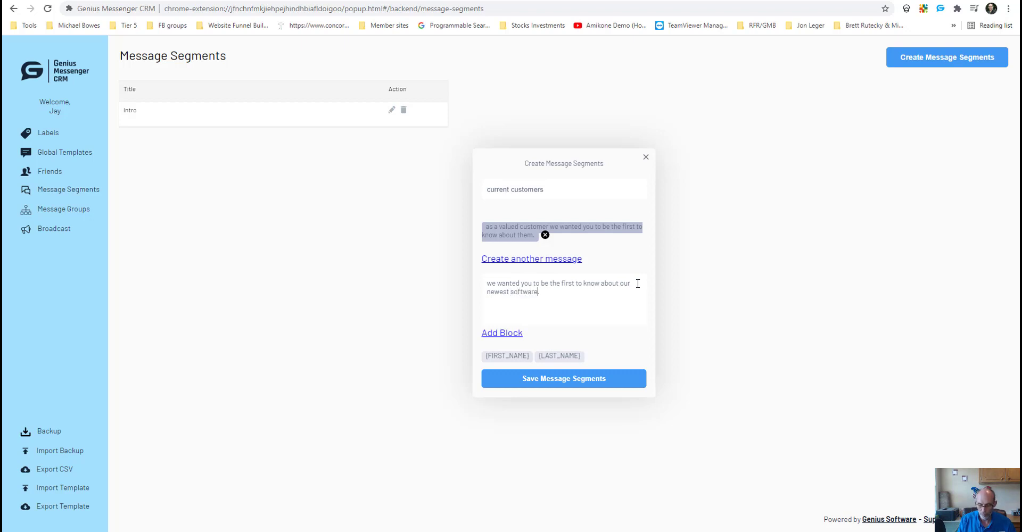
{"action": "left_click", "coordinate": [508, 334]}
Add a third block reading "as a valued customer we wanted you to be the first to know about items." and save the current customers segment.
{"action": "left_click", "coordinate": [515, 321]}
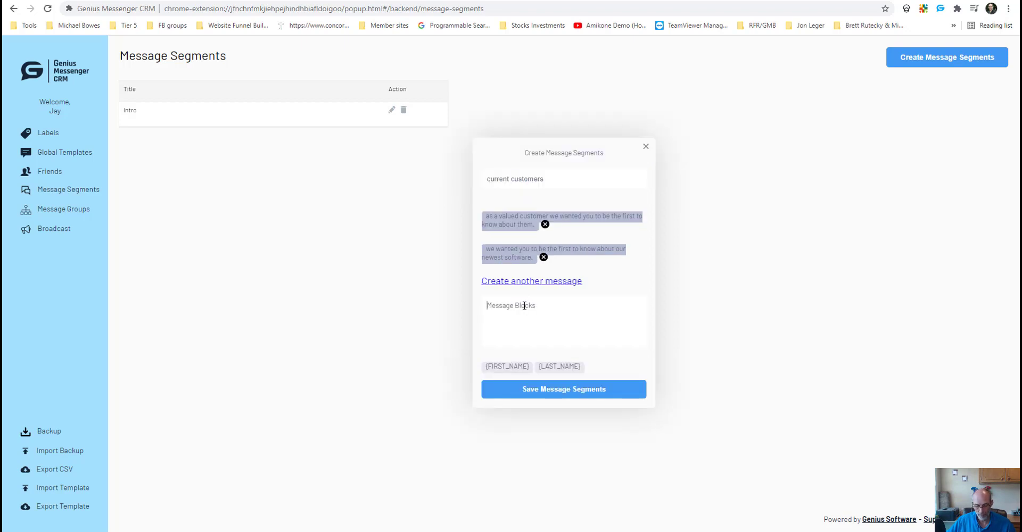
{"action": "key", "text": "ctrl+v"}
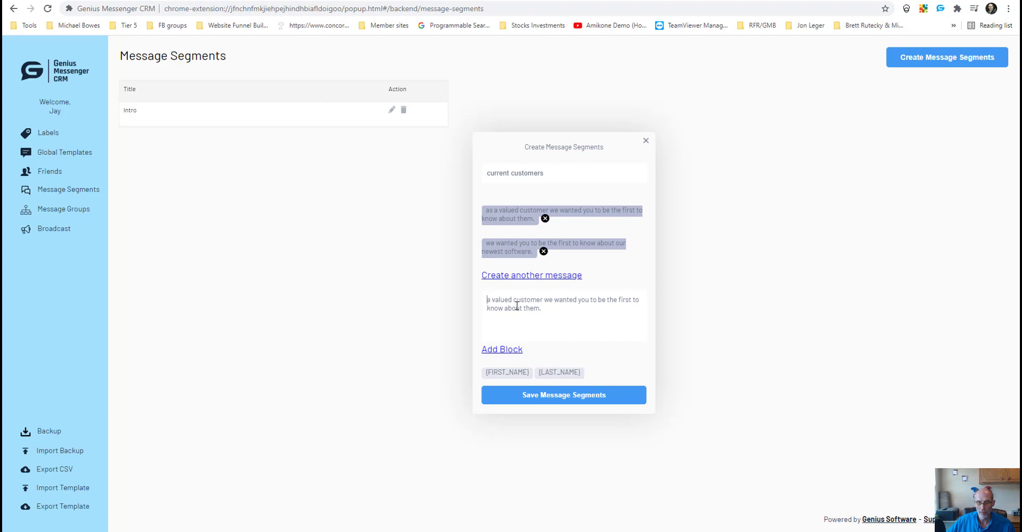
{"action": "type", "text": "as"}
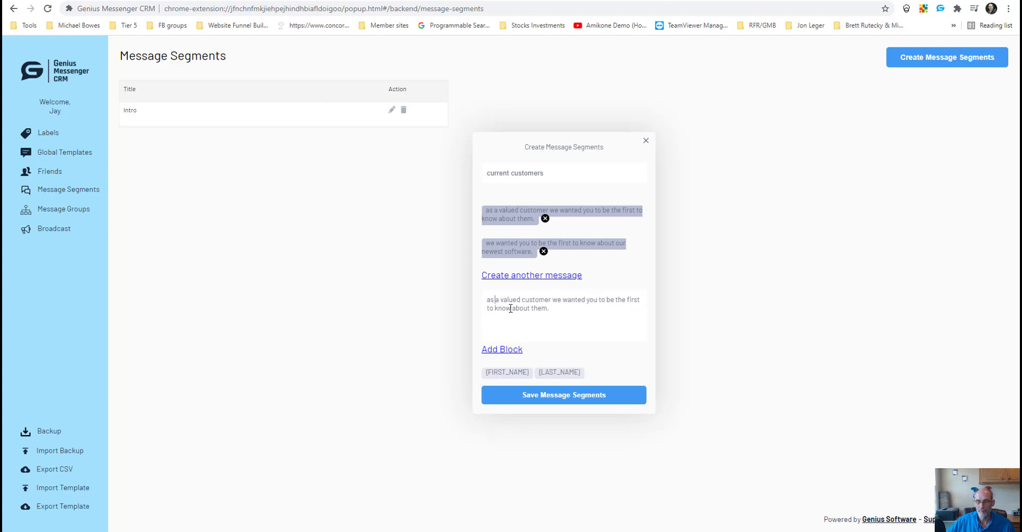
{"action": "left_click_drag", "start_coordinate": [531, 308], "coordinate": [570, 309]}
{"action": "type", "text": "ite"}
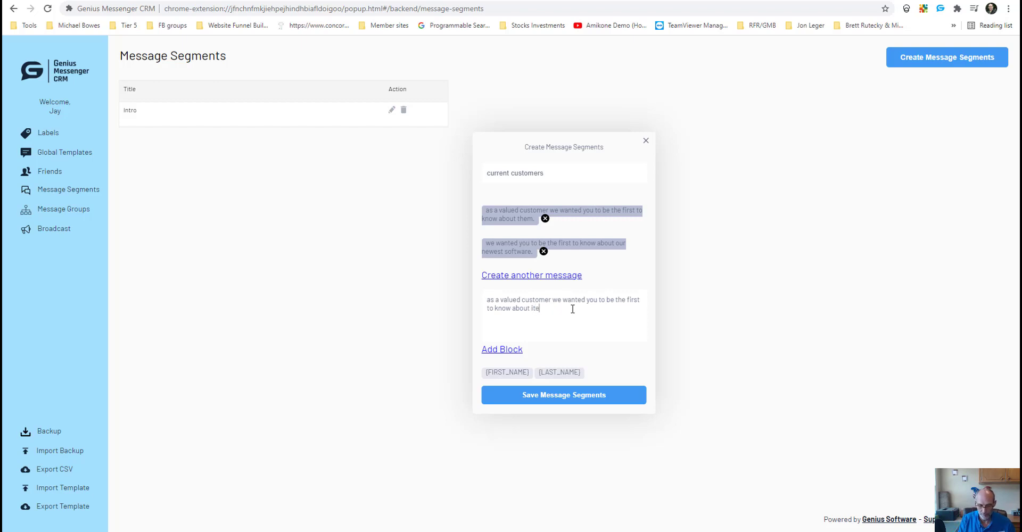
{"action": "type", "text": "ms."}
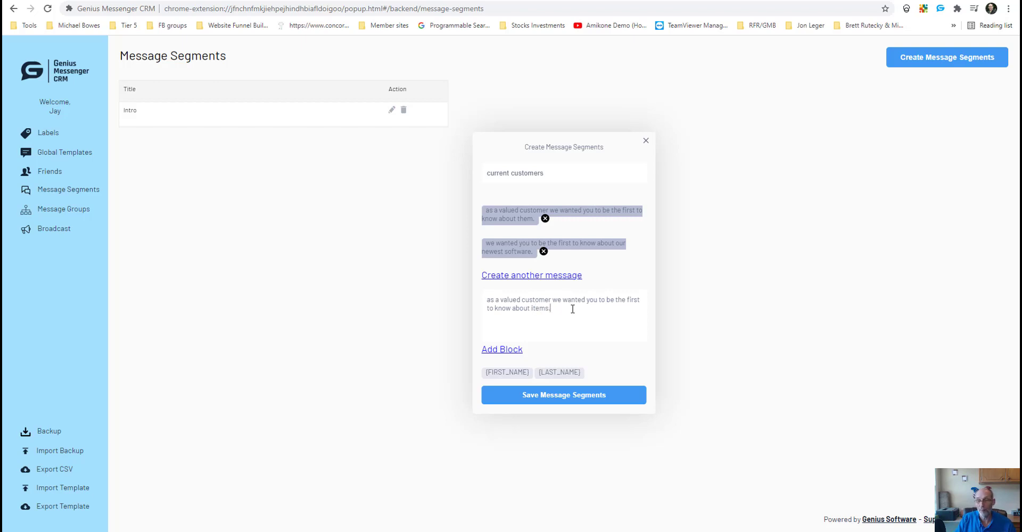
{"action": "left_click", "coordinate": [503, 352]}
{"action": "left_click", "coordinate": [550, 364]}
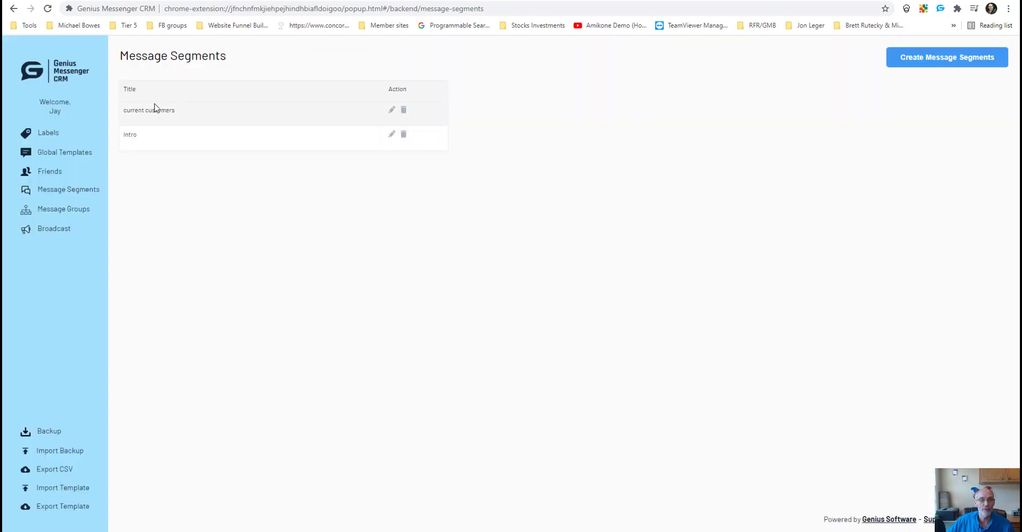
Start another message segment and title it "new software".
{"action": "left_click", "coordinate": [939, 60]}
{"action": "left_click", "coordinate": [547, 234]}
{"action": "type", "text": "new "}
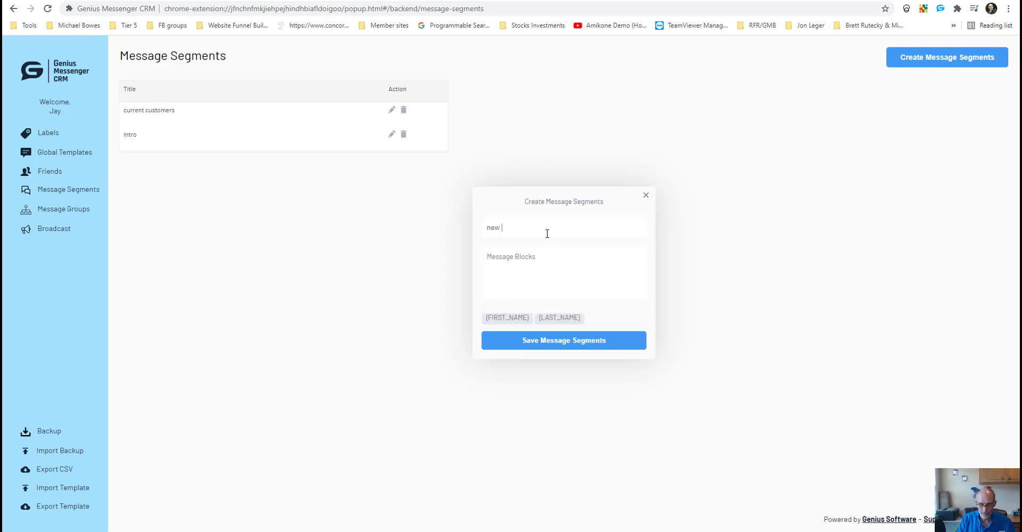
{"action": "type", "text": "software"}
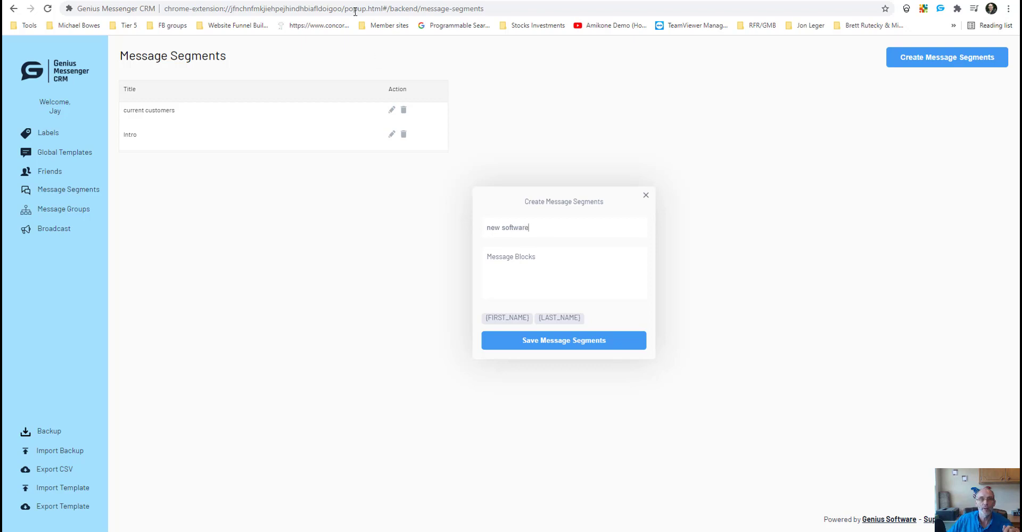
Copy "We have developed some new software." from the Google Docs draft and add it as the new software segment's first message block.
{"action": "left_click", "coordinate": [426, 1]}
{"action": "left_click_drag", "start_coordinate": [303, 243], "coordinate": [496, 237]}
{"action": "key", "text": "ctrl+c"}
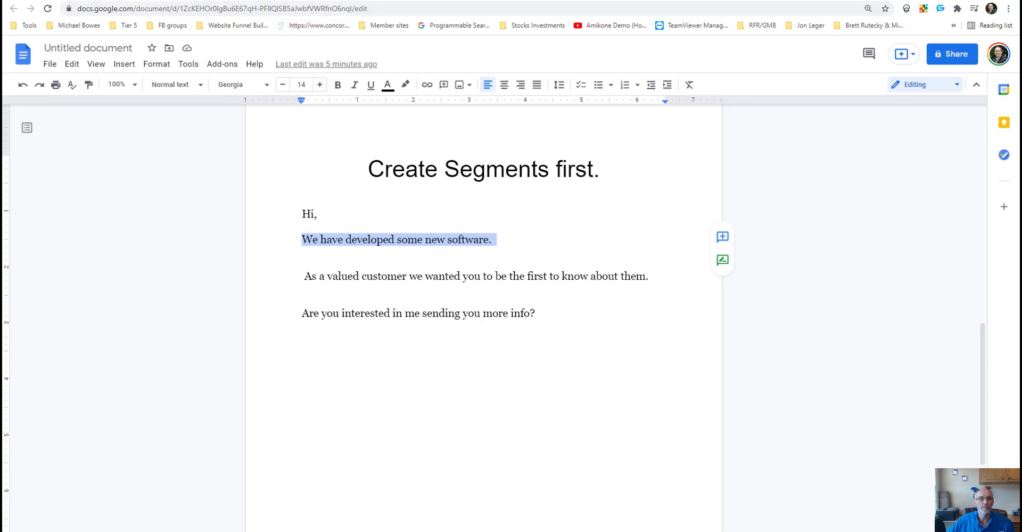
{"action": "left_click", "coordinate": [208, 1]}
{"action": "key", "text": "ctrl+v"}
{"action": "left_click", "coordinate": [507, 300]}
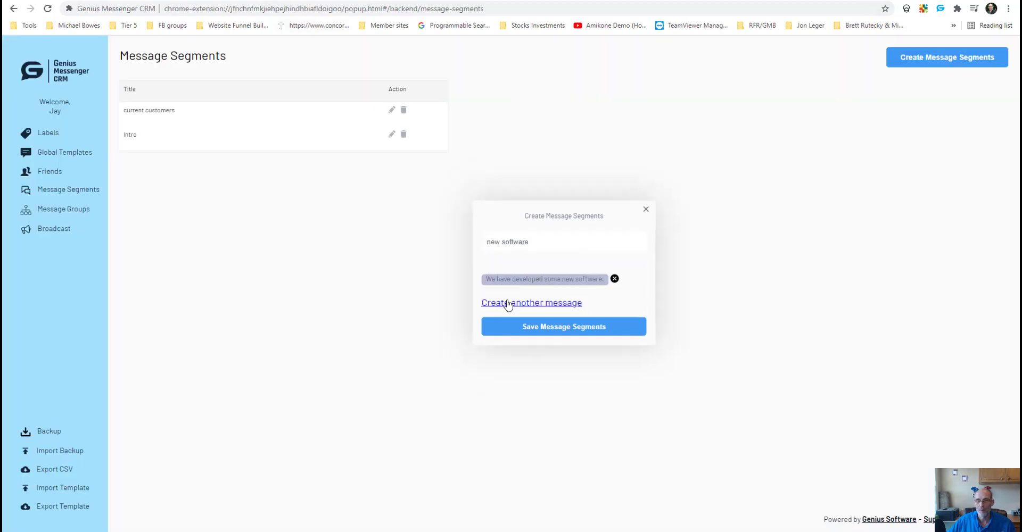
Enter a second message reading "We have developed some new items" and save the new software segment.
{"action": "left_click", "coordinate": [522, 302]}
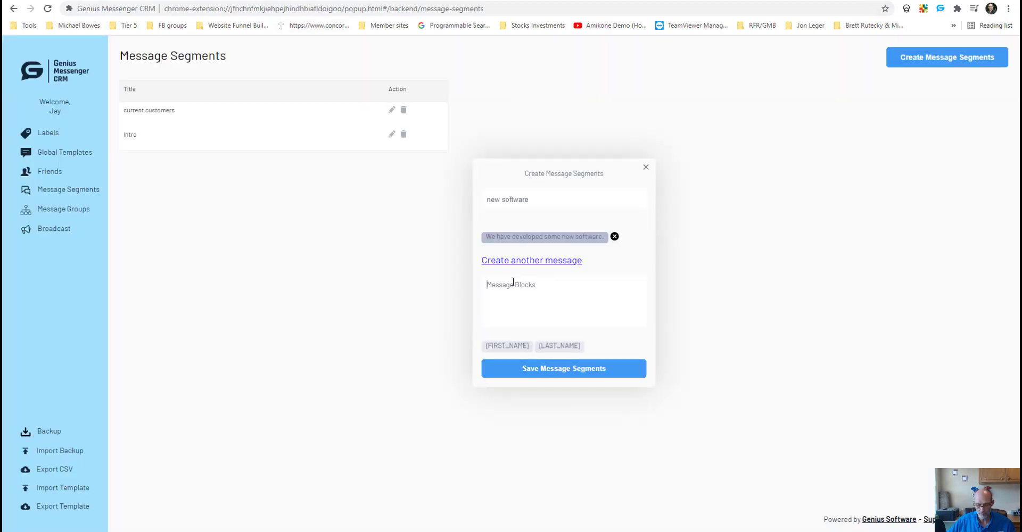
{"action": "key", "text": "ctrl+v"}
{"action": "left_click_drag", "start_coordinate": [579, 279], "coordinate": [610, 279]}
{"action": "key", "text": "BackSpace"}
{"action": "type", "text": "items"}
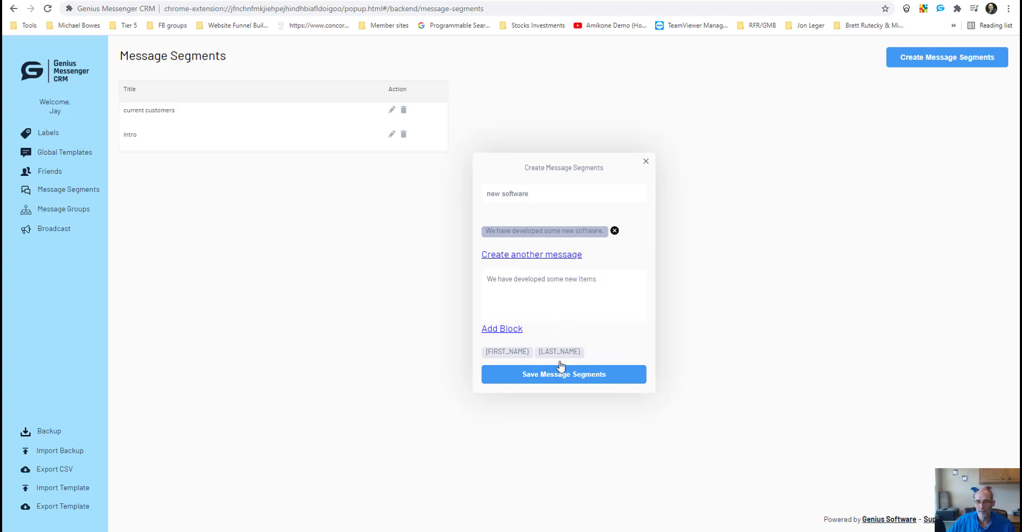
{"action": "left_click", "coordinate": [562, 374]}
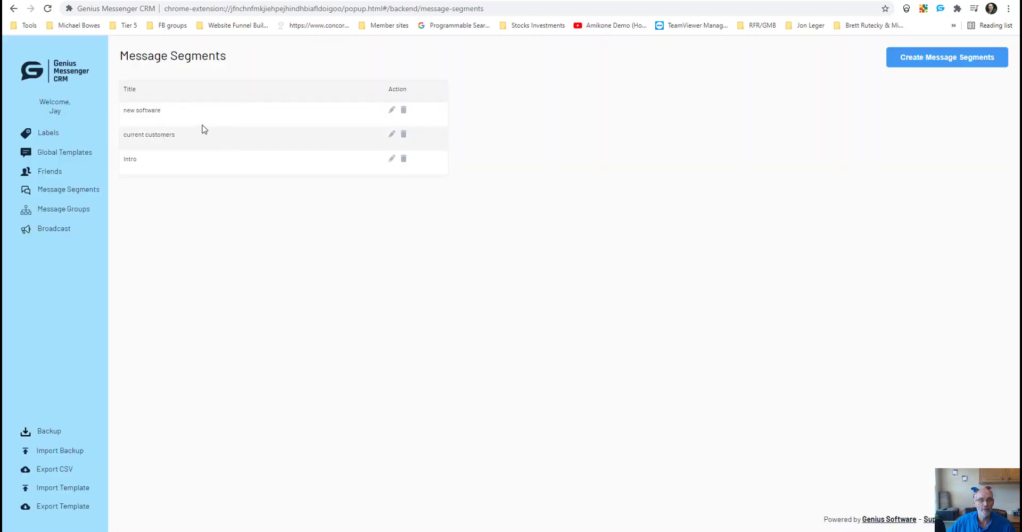
Start another message segment and copy "Are you interested in me sending you more info?" from the Google Docs draft.
{"action": "left_click", "coordinate": [945, 60]}
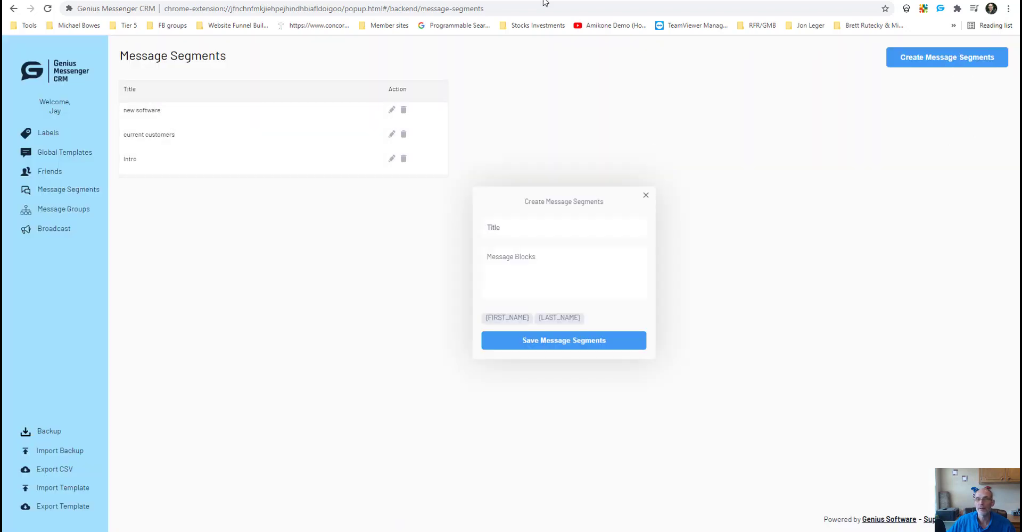
{"action": "left_click", "coordinate": [428, 1]}
{"action": "left_click", "coordinate": [298, 316]}
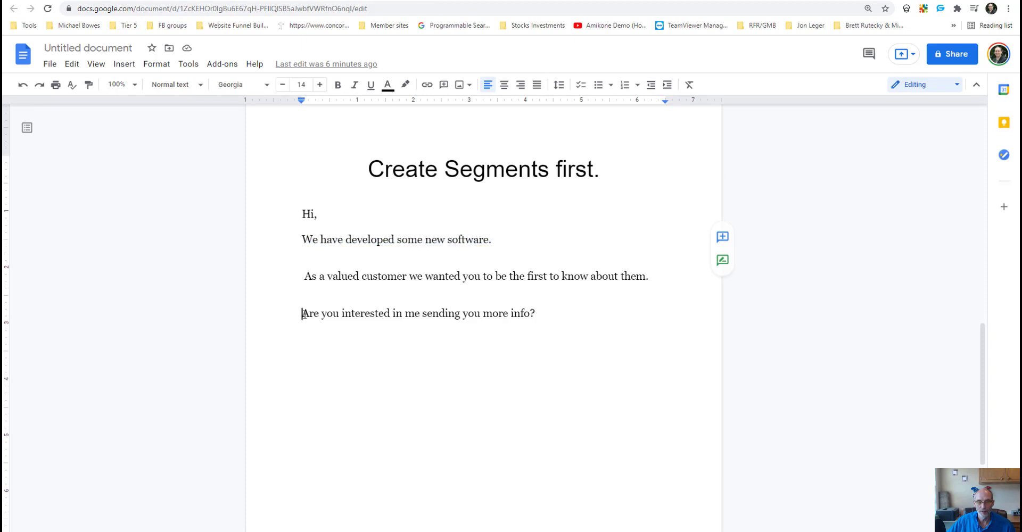
{"action": "left_click", "coordinate": [538, 311], "text": "shift"}
{"action": "key", "text": "ctrl+c"}
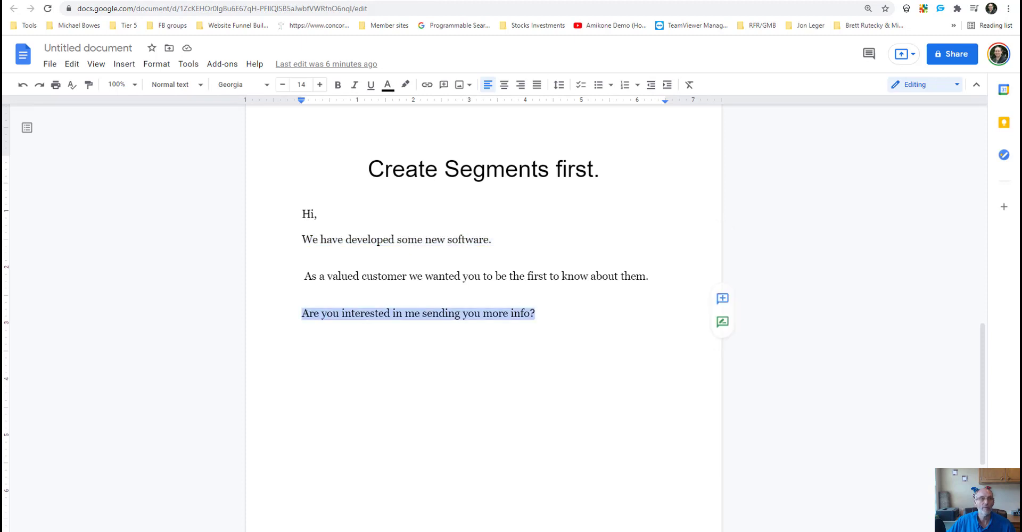
Return to Genius Messenger CRM, title the segment "closing" and add the copied question as its first message block.
{"action": "left_click", "coordinate": [500, 0]}
{"action": "left_click", "coordinate": [510, 226]}
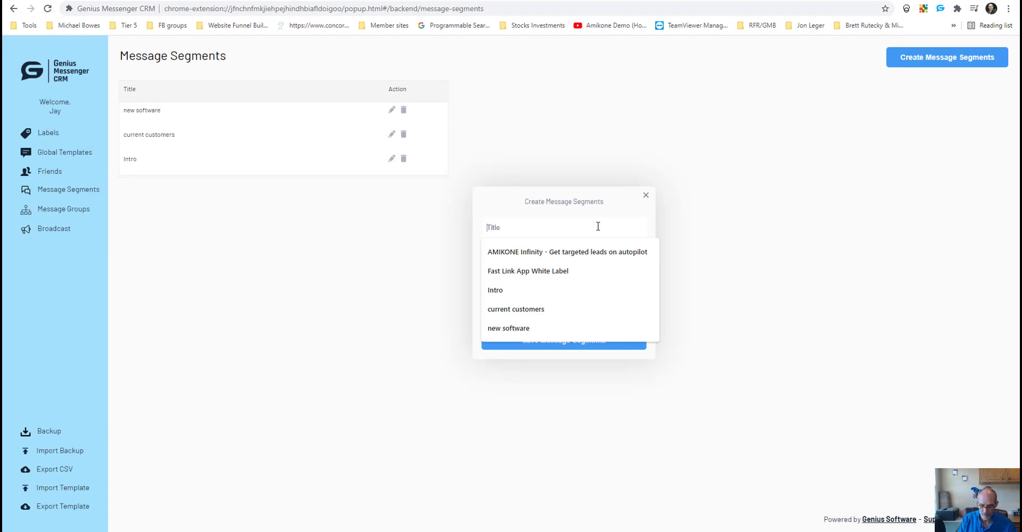
{"action": "type", "text": "closing"}
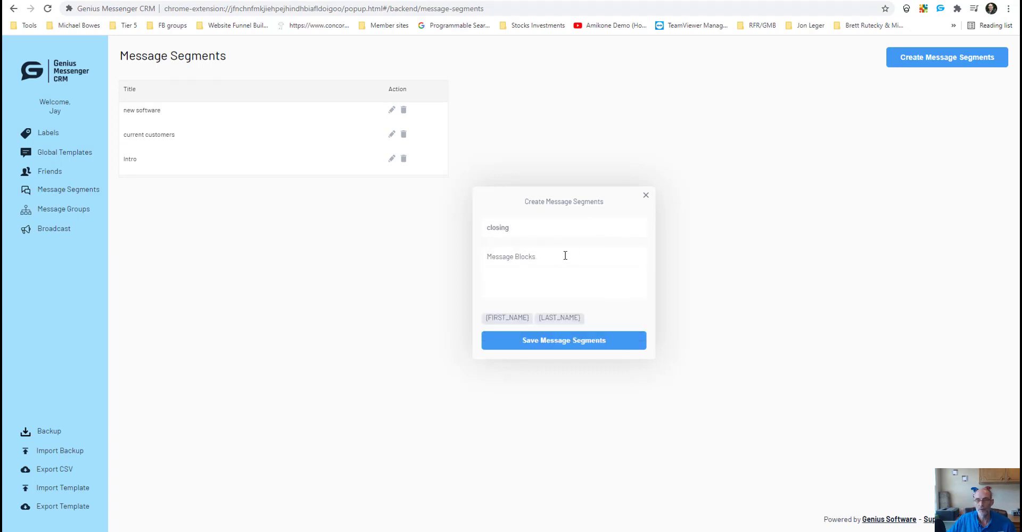
{"action": "key", "text": "ctrl+v"}
{"action": "left_click", "coordinate": [503, 302]}
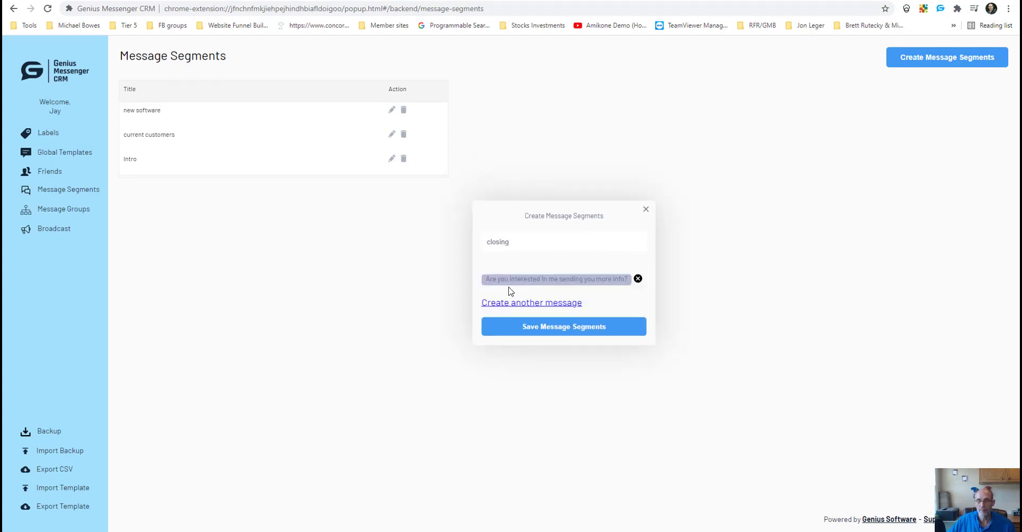
Add a second message block reading "Would you be interested in me sending you more info?" to the closing segment.
{"action": "left_click", "coordinate": [525, 302]}
{"action": "left_click", "coordinate": [517, 284]}
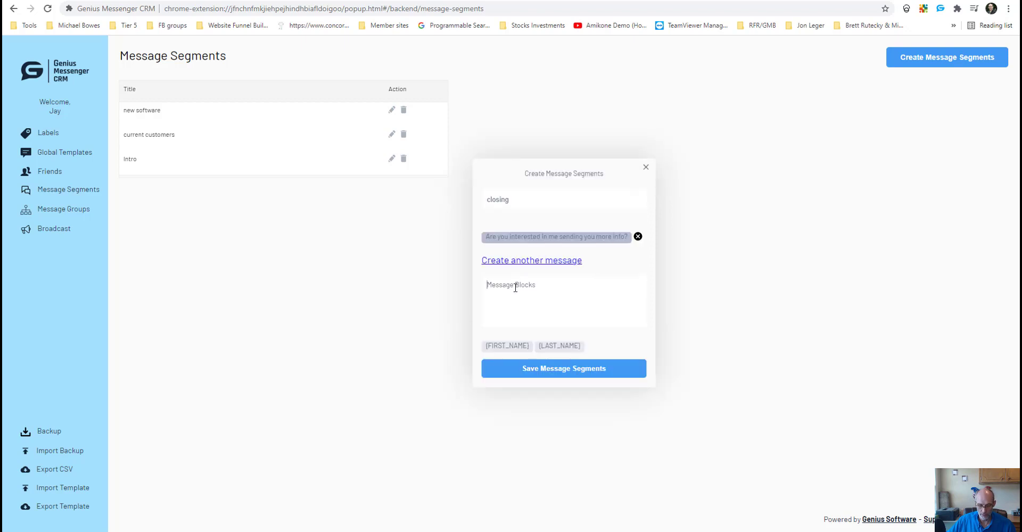
{"action": "key", "text": "ctrl+v"}
{"action": "left_click", "coordinate": [487, 278]}
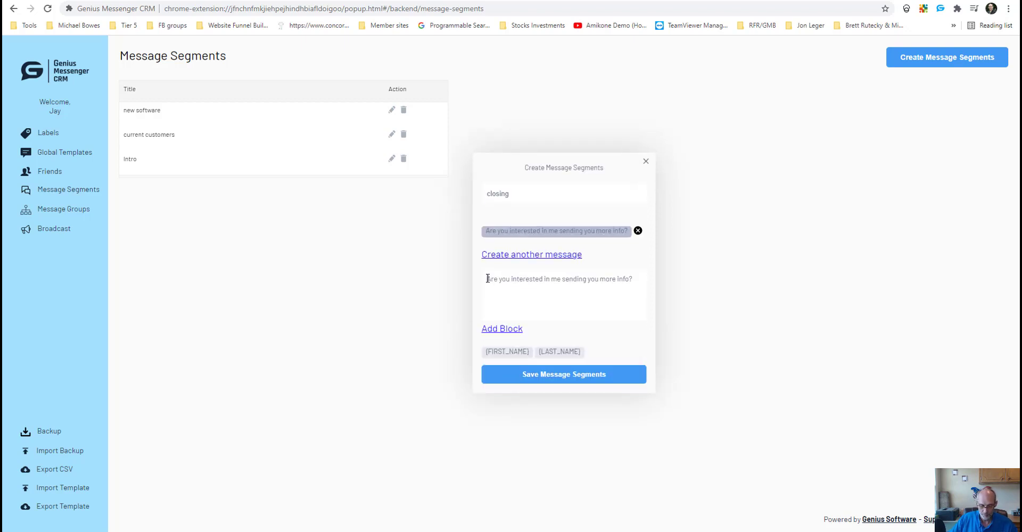
{"action": "type", "text": "Would"}
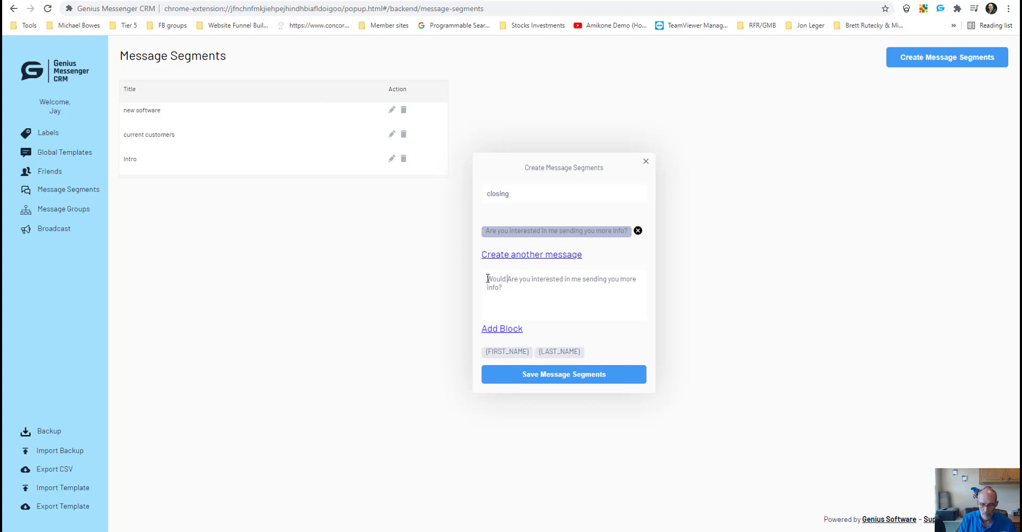
{"action": "key", "text": "Delete"}
{"action": "key", "text": "Delete"}
{"action": "key", "text": "Delete"}
{"action": "key", "text": "Delete"}
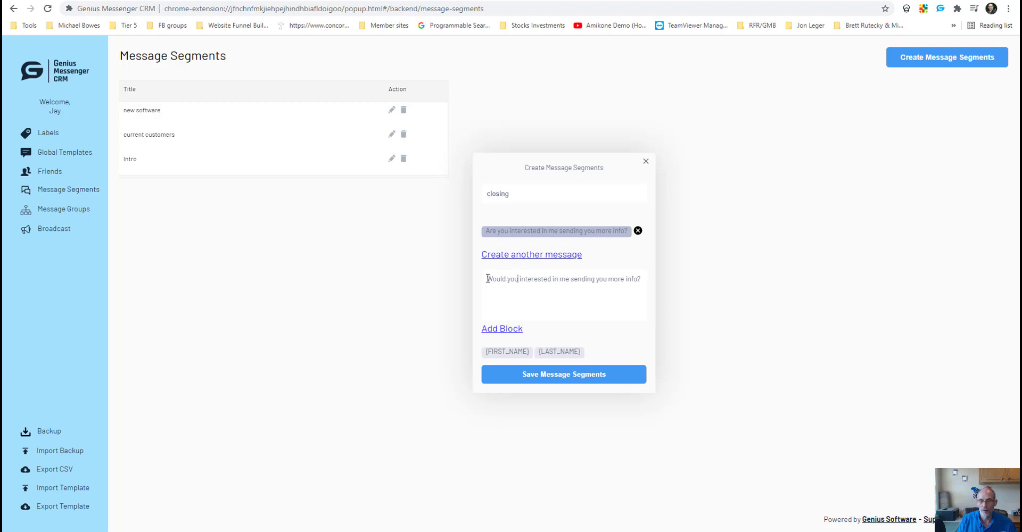
{"action": "type", "text": "be"}
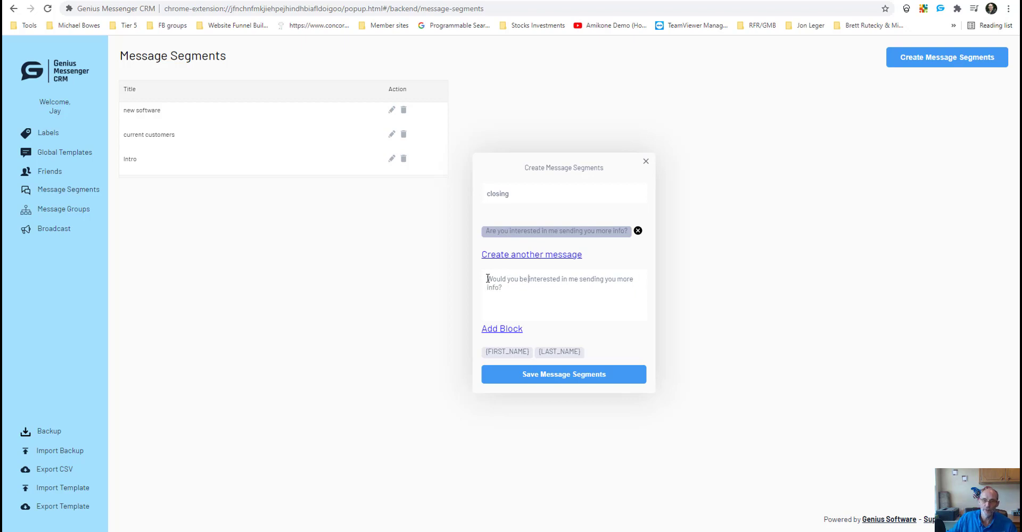
{"action": "left_click", "coordinate": [489, 329]}
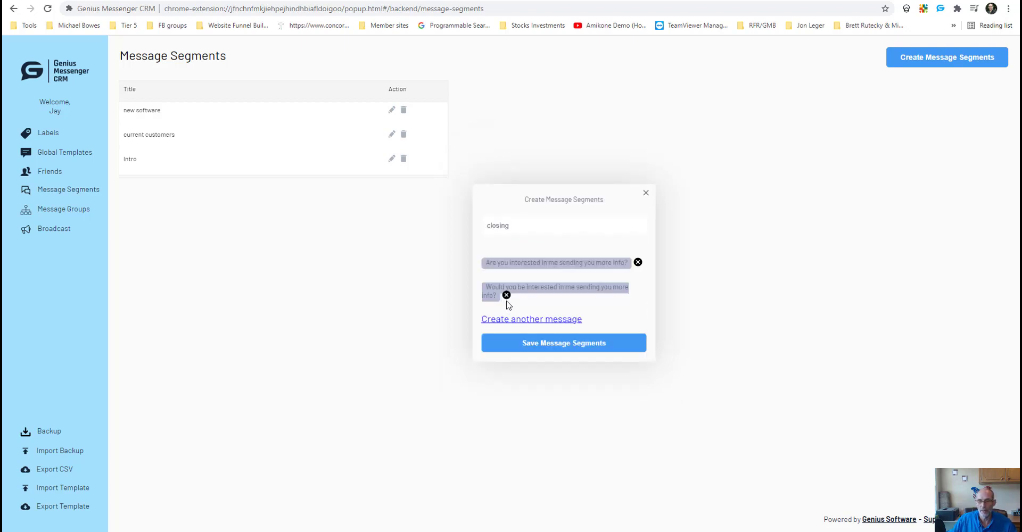
Paste the copied question as the draft of a further message and save the closing segment.
{"action": "key", "text": "ctrl+v"}
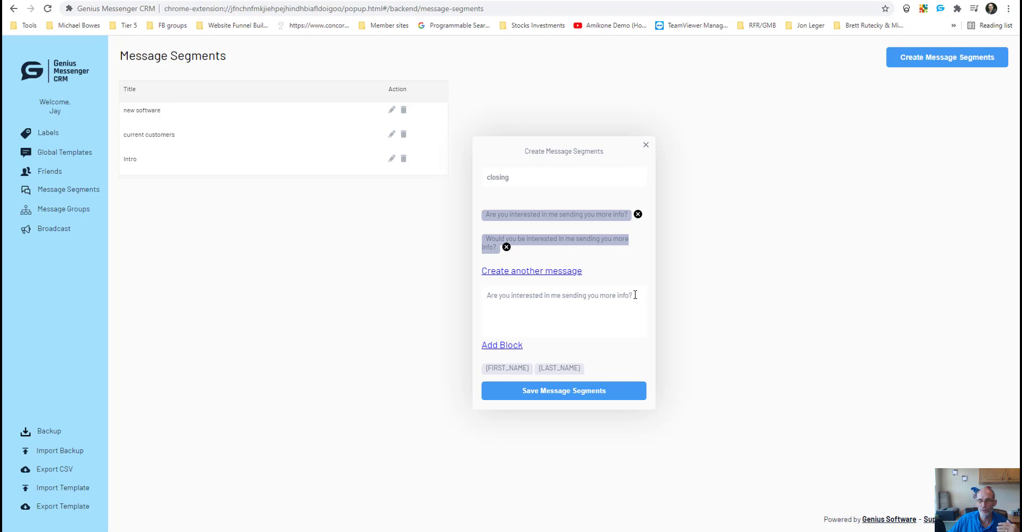
{"action": "left_click_drag", "start_coordinate": [635, 295], "coordinate": [483, 292]}
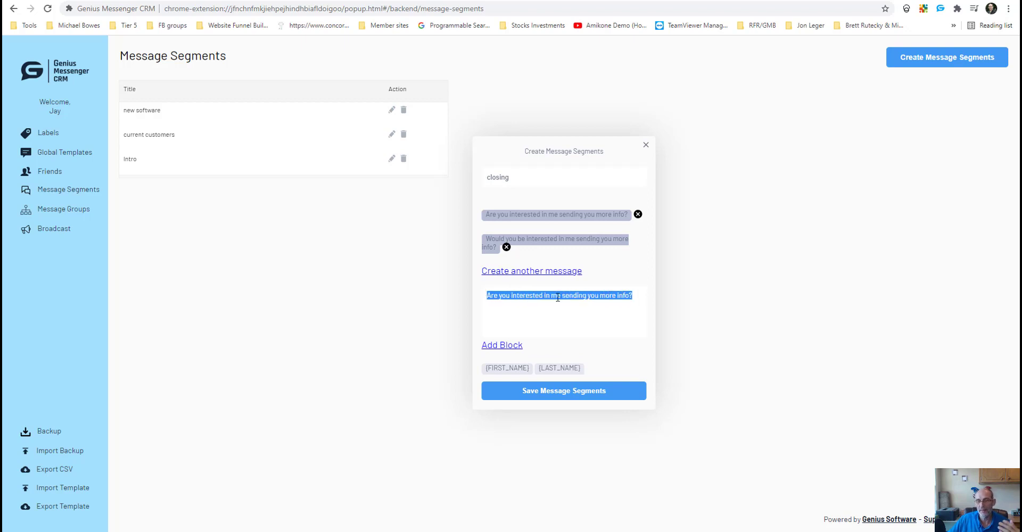
{"action": "left_click", "coordinate": [549, 394]}
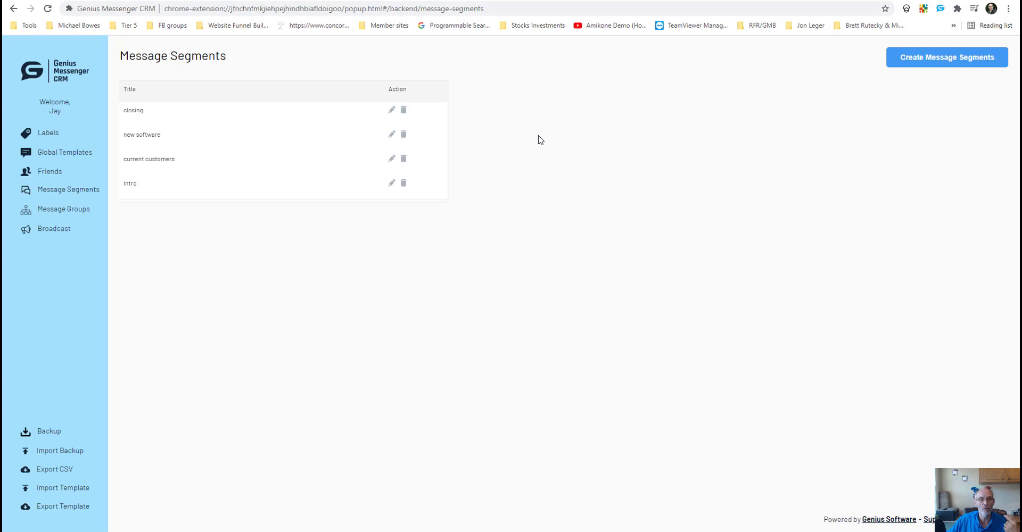
Start a new message group and title it "customer".
{"action": "left_click", "coordinate": [65, 212]}
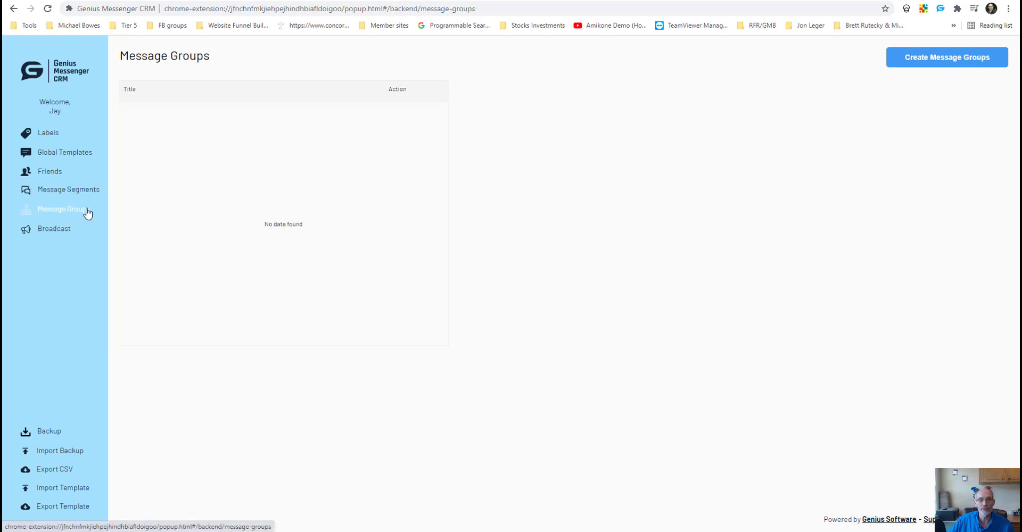
{"action": "left_click", "coordinate": [950, 62]}
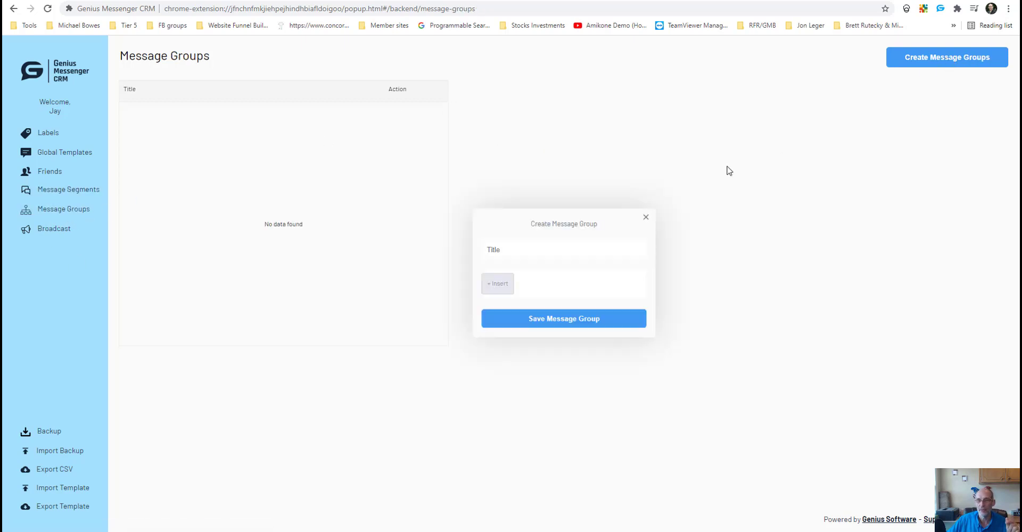
{"action": "left_click", "coordinate": [517, 251]}
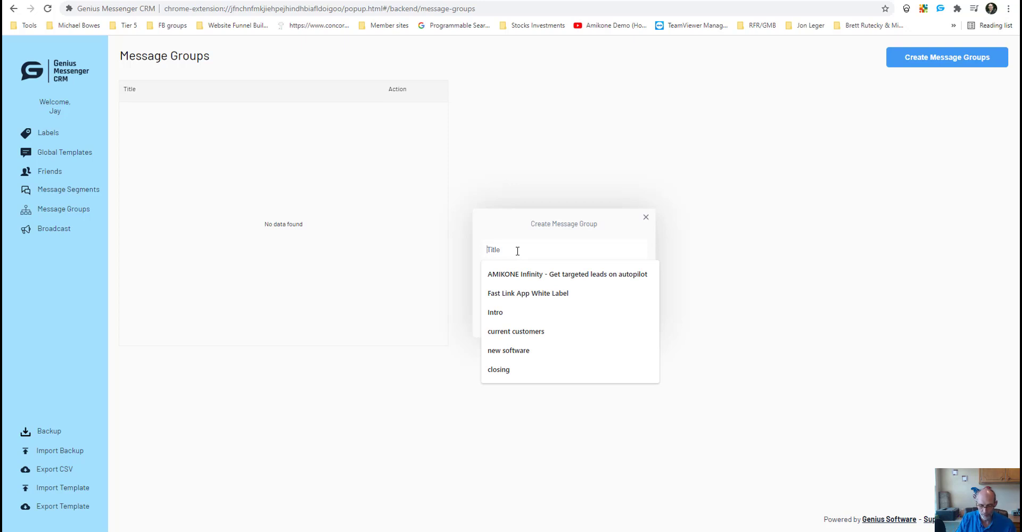
{"action": "type", "text": "customer"}
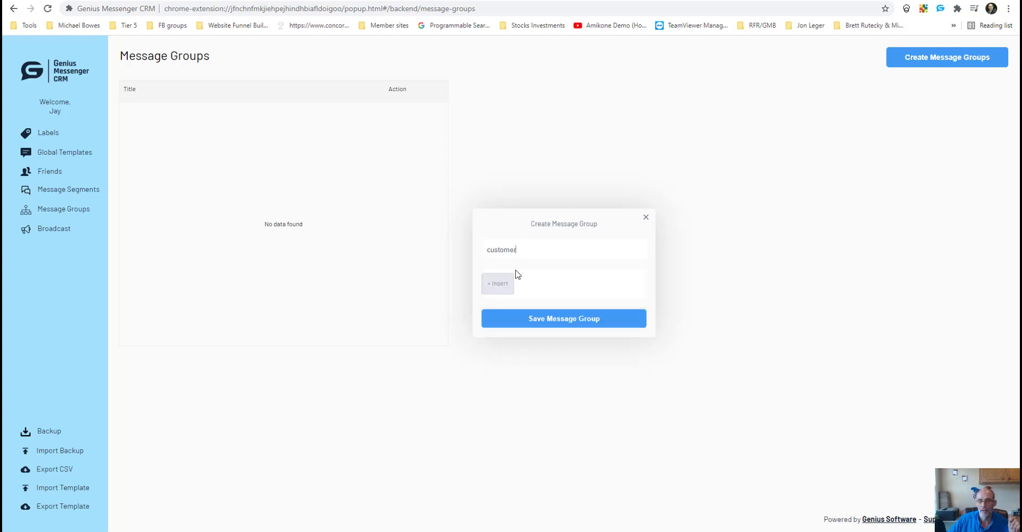
Try inserting the {FIRST_NAME} keyword and the static text "hello" into the customer group, and remove both items.
{"action": "left_click", "coordinate": [494, 287]}
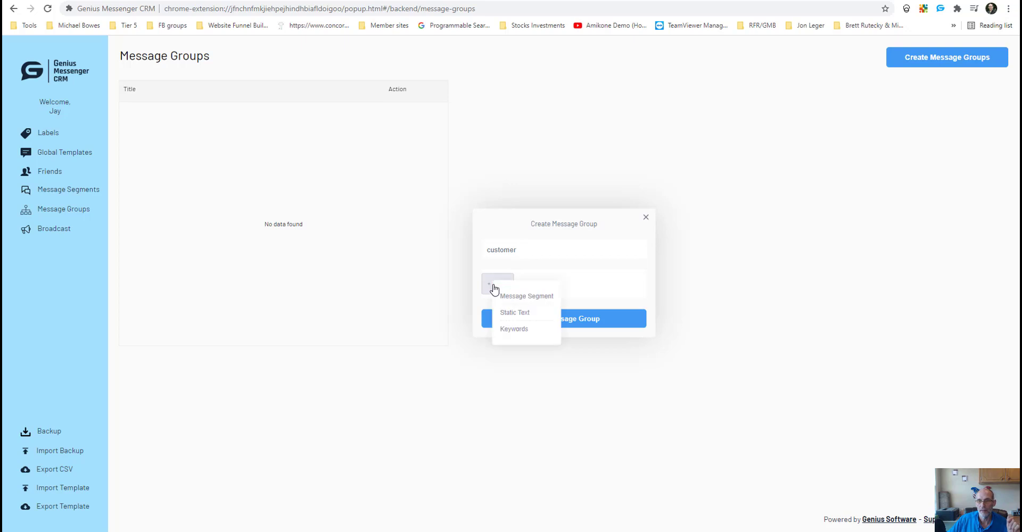
{"action": "left_click", "coordinate": [515, 329]}
{"action": "left_click", "coordinate": [524, 297]}
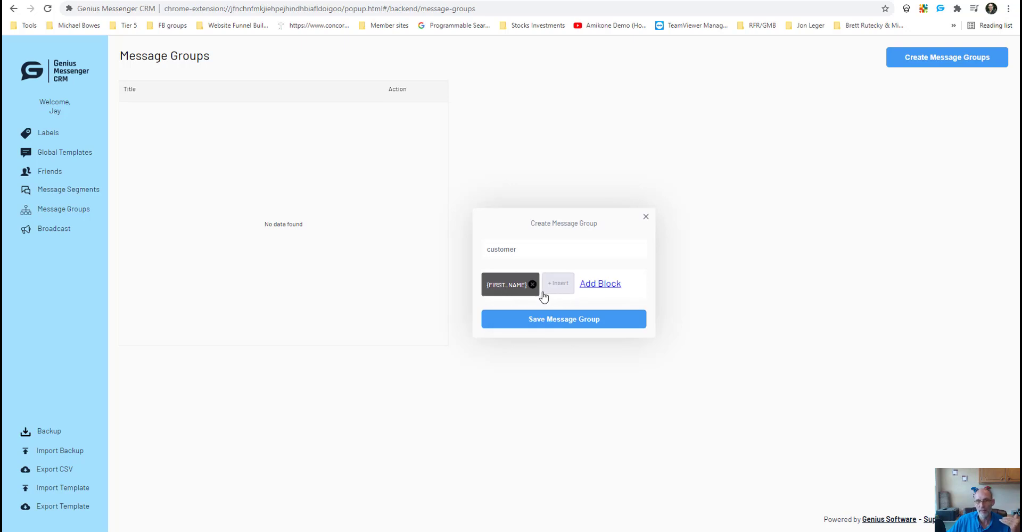
{"action": "left_click", "coordinate": [563, 286]}
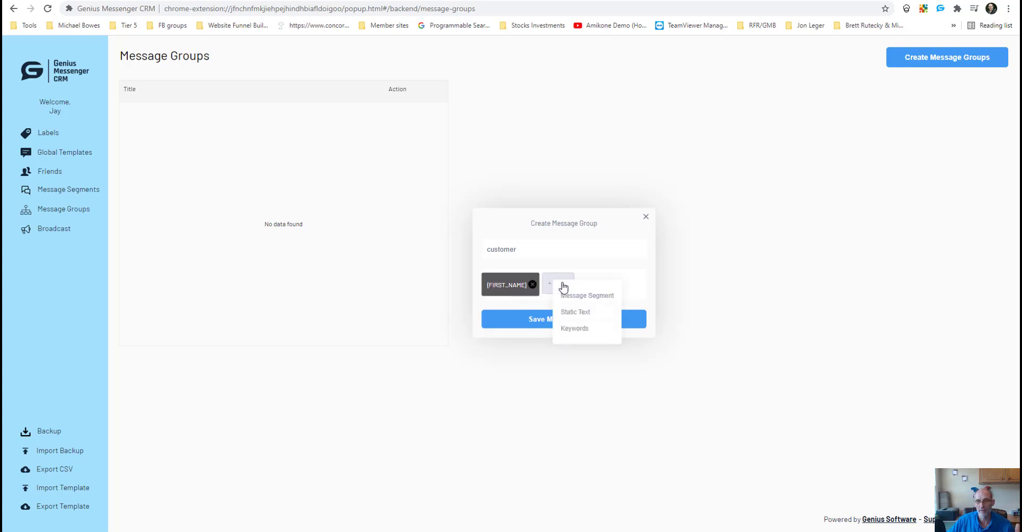
{"action": "left_click", "coordinate": [577, 311]}
{"action": "left_click", "coordinate": [585, 300]}
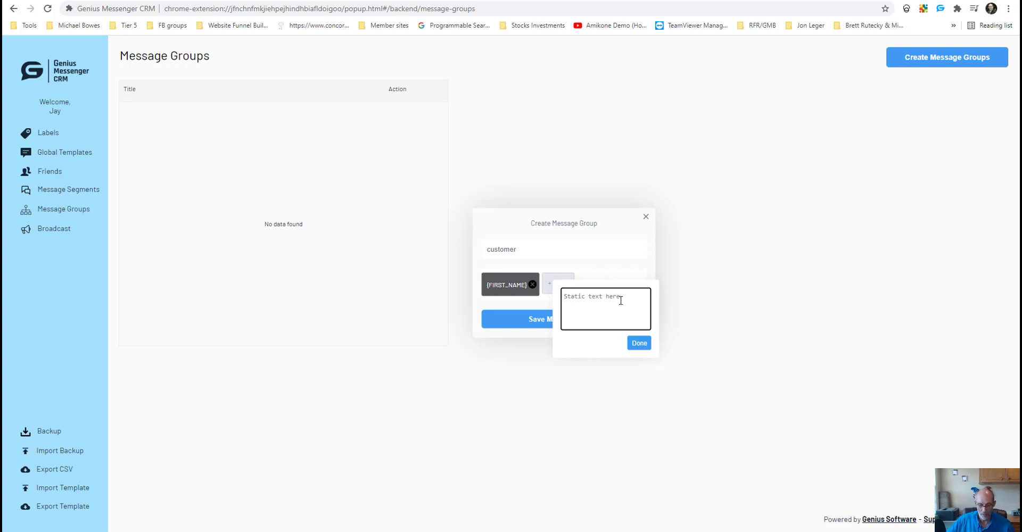
{"action": "type", "text": "Hello"}
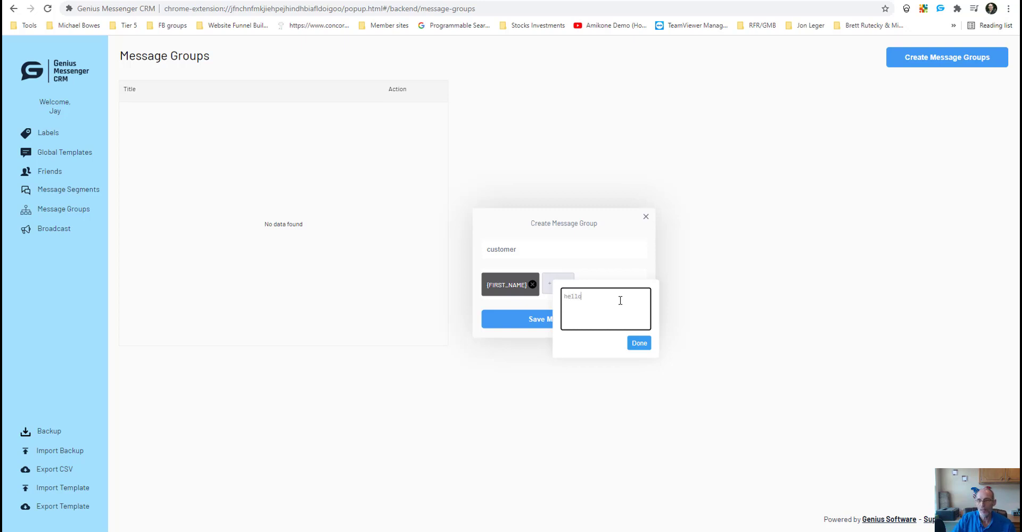
{"action": "left_click", "coordinate": [639, 343]}
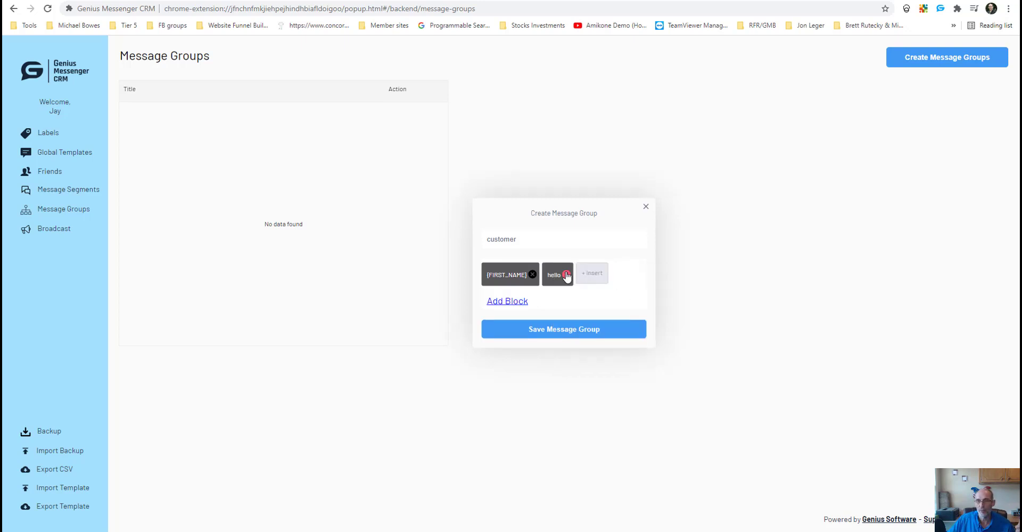
{"action": "left_click", "coordinate": [566, 274]}
{"action": "left_click", "coordinate": [532, 275]}
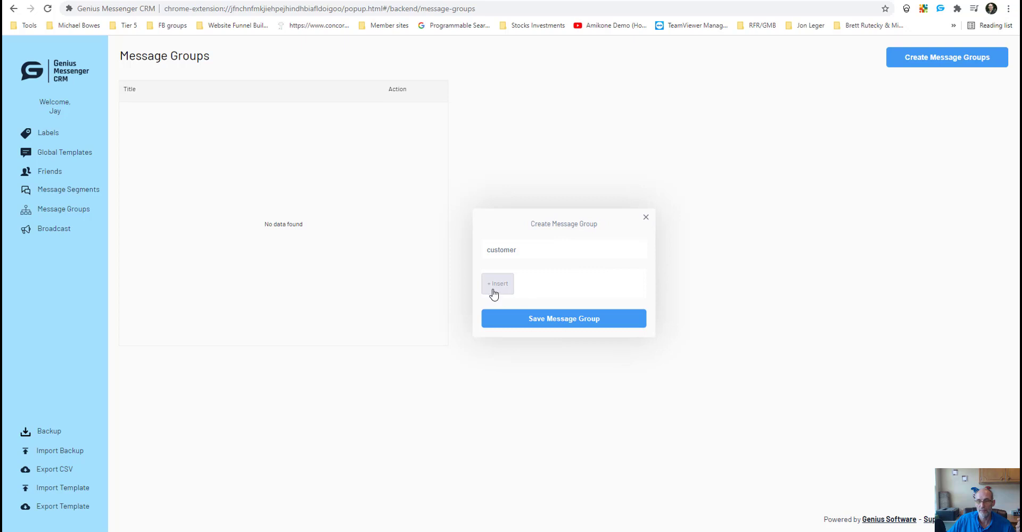
Insert the Intro and new software message segments, in that order, into the customer group's first message.
{"action": "left_click", "coordinate": [490, 286]}
{"action": "left_click", "coordinate": [526, 298]}
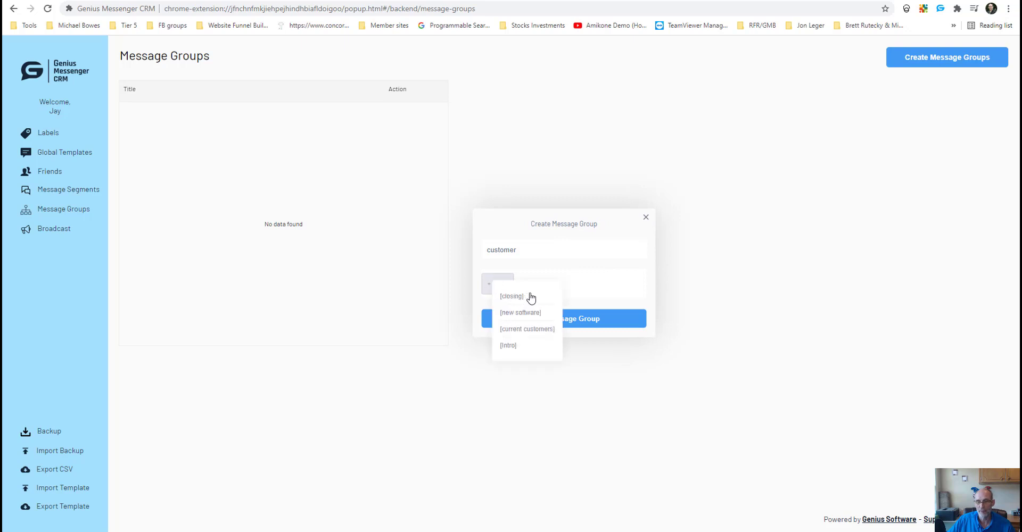
{"action": "left_click", "coordinate": [513, 348]}
{"action": "left_click", "coordinate": [541, 282]}
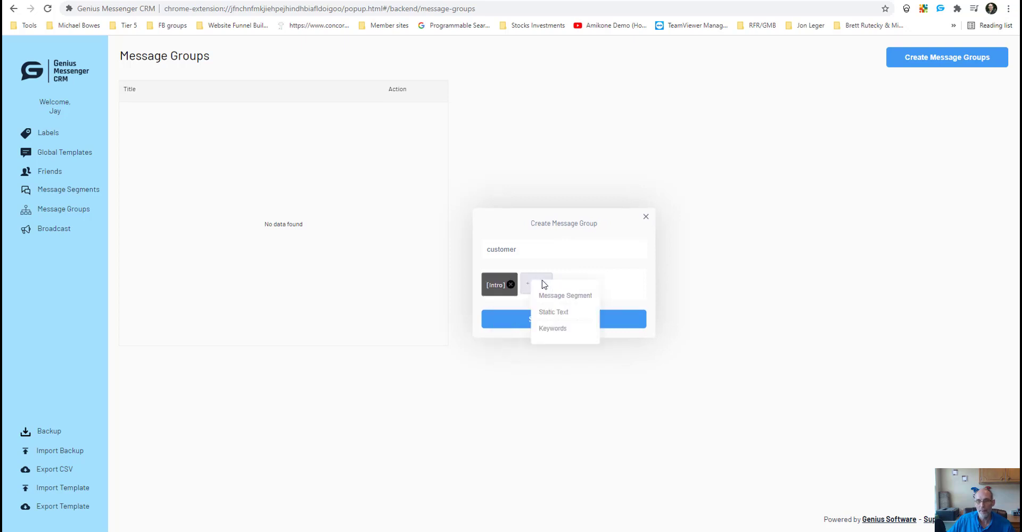
{"action": "left_click", "coordinate": [570, 298]}
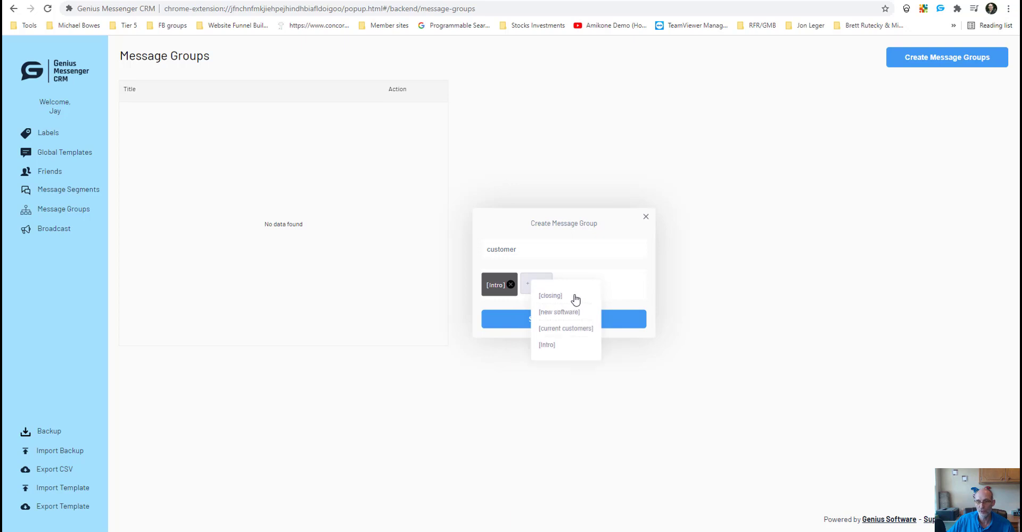
{"action": "left_click", "coordinate": [568, 313]}
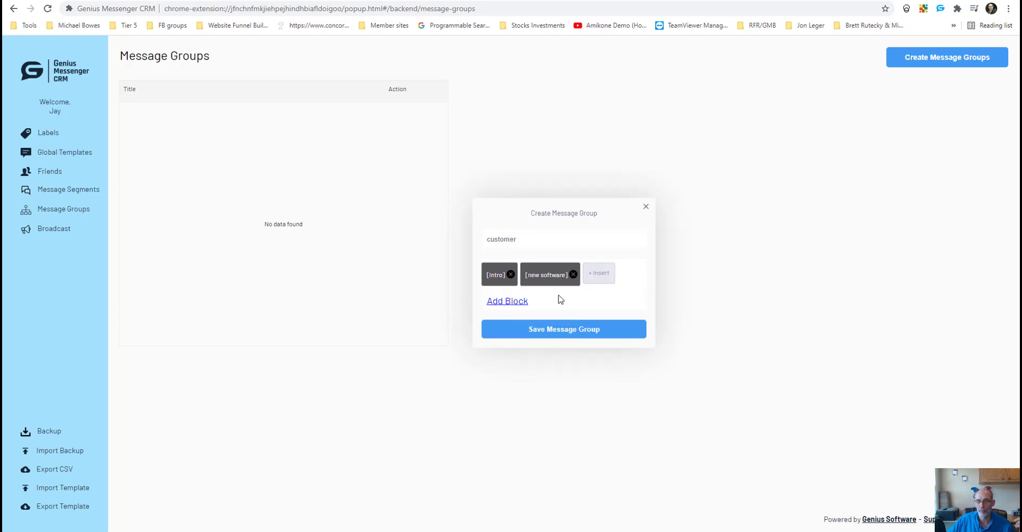
Append the current customers and closing segments and add the combination as the customer group's first message block.
{"action": "left_click", "coordinate": [598, 277]}
{"action": "left_click", "coordinate": [630, 285]}
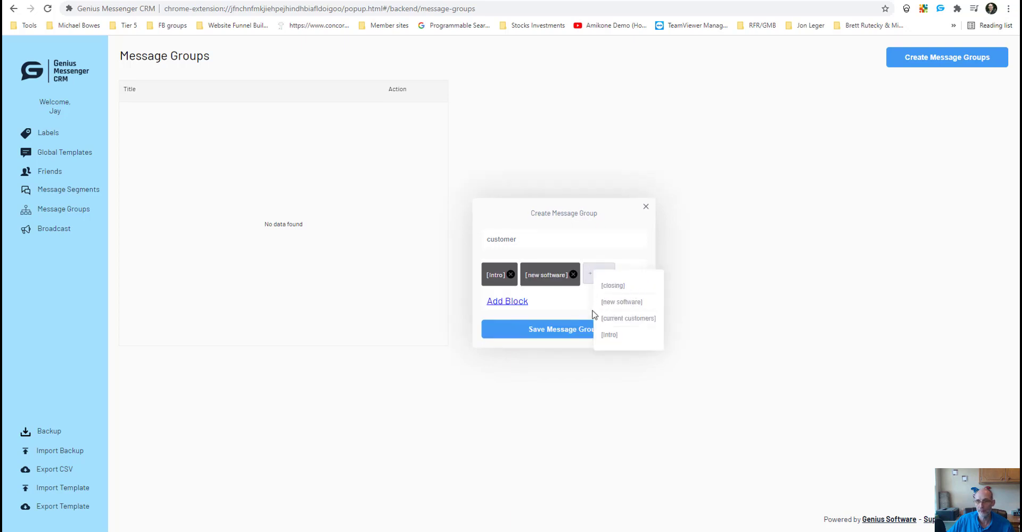
{"action": "left_click", "coordinate": [623, 317]}
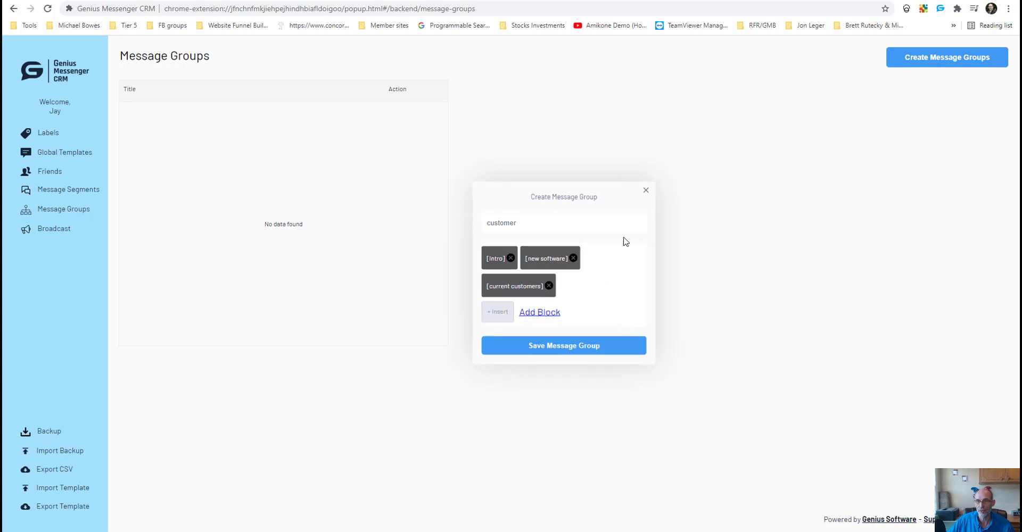
{"action": "left_click", "coordinate": [497, 314]}
{"action": "left_click", "coordinate": [545, 324]}
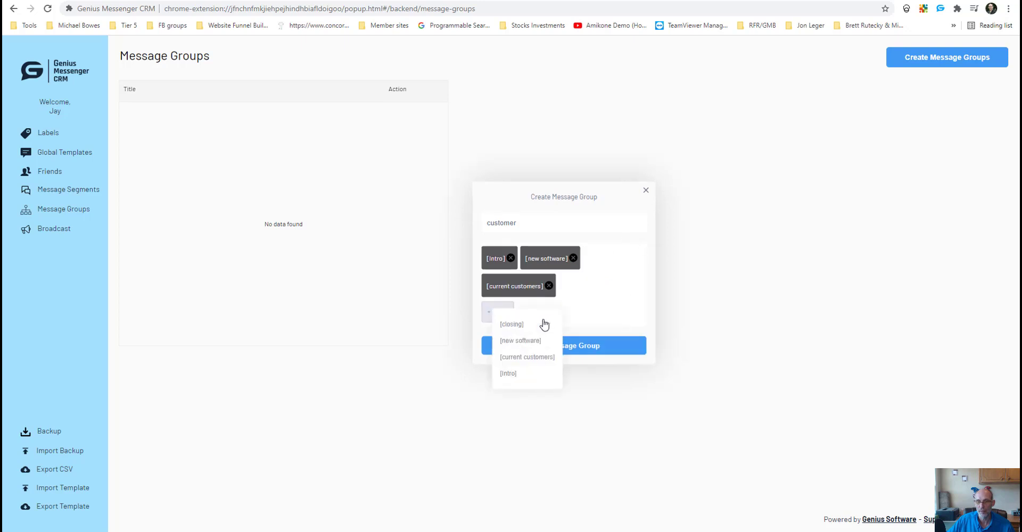
{"action": "left_click", "coordinate": [512, 324]}
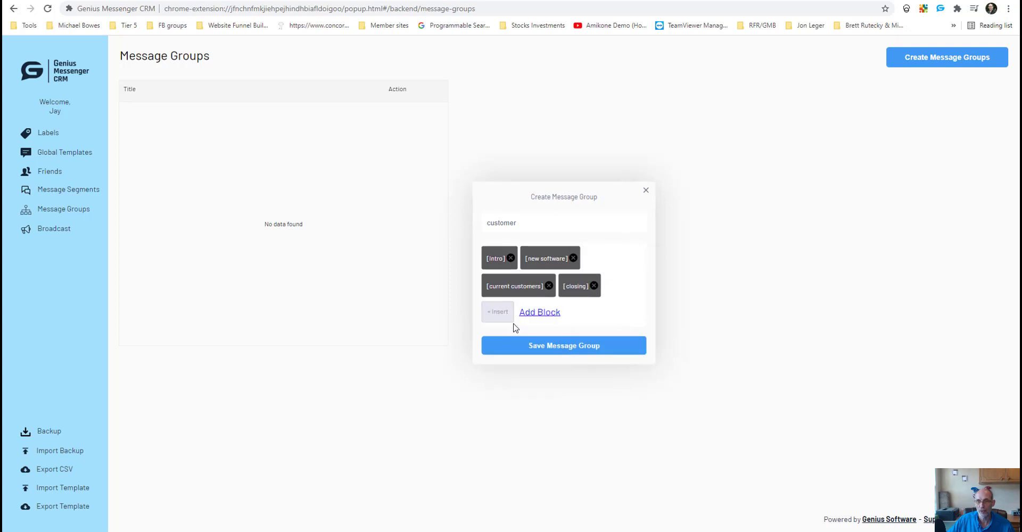
{"action": "left_click", "coordinate": [568, 348]}
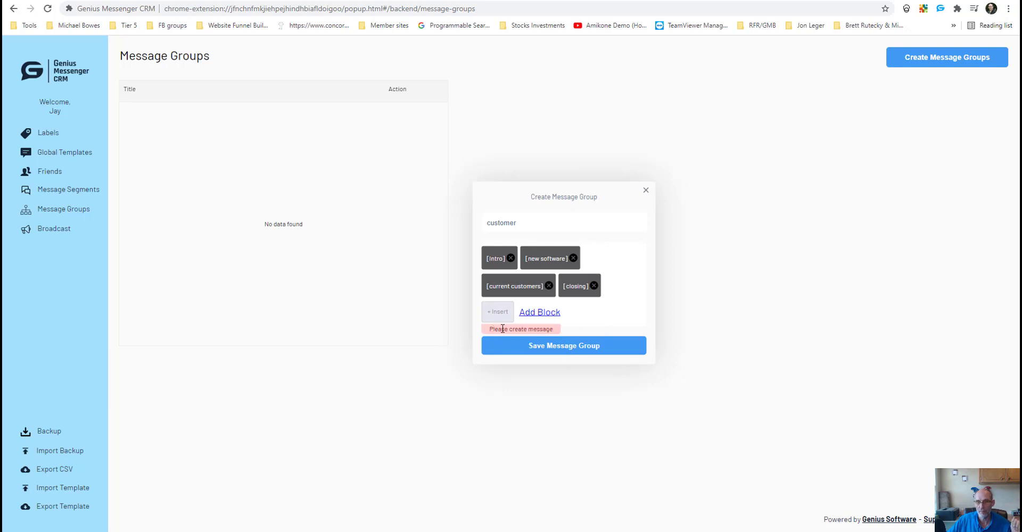
{"action": "left_click", "coordinate": [553, 313]}
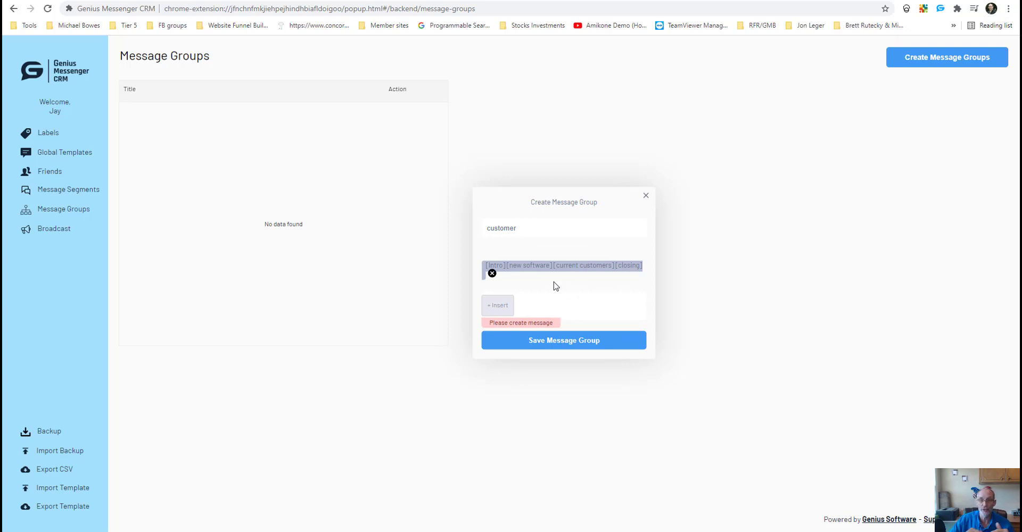
Begin the customer group's second message with the Intro segment followed by the current customers segment.
{"action": "left_click", "coordinate": [498, 306]}
{"action": "left_click", "coordinate": [540, 317]}
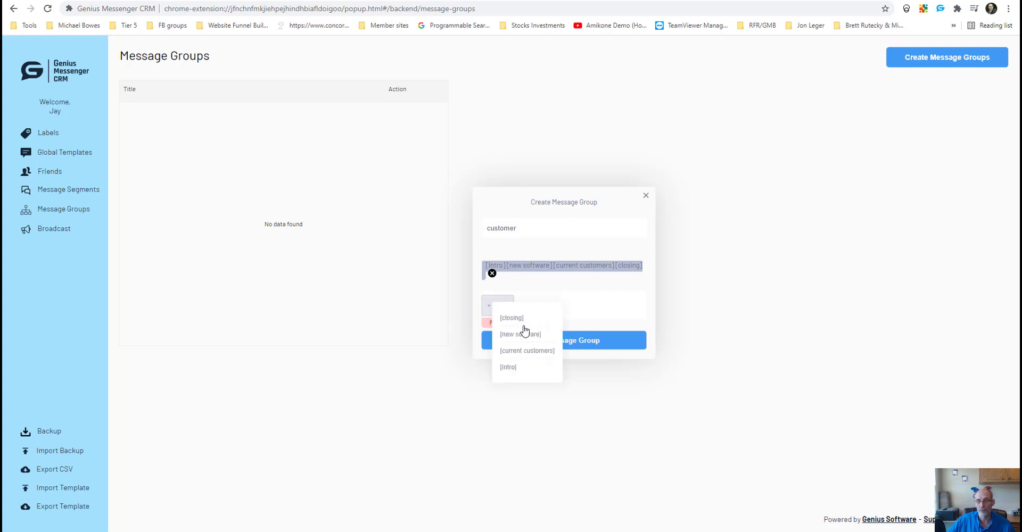
{"action": "left_click", "coordinate": [510, 367]}
{"action": "left_click", "coordinate": [538, 305]}
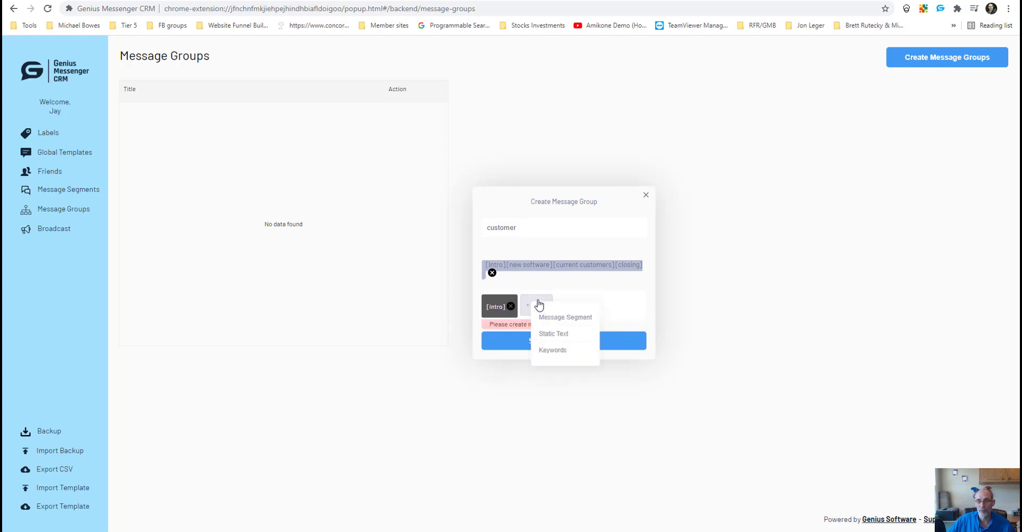
{"action": "left_click", "coordinate": [568, 318]}
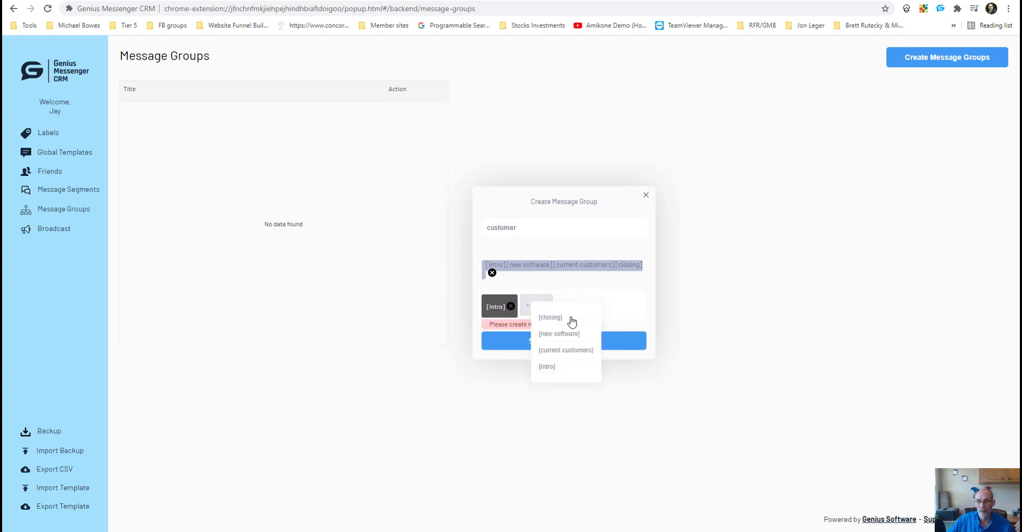
{"action": "left_click", "coordinate": [569, 351]}
Append the new software and closing segments to the customer group's second message.
{"action": "left_click", "coordinate": [604, 295]}
{"action": "left_click", "coordinate": [634, 307]}
{"action": "left_click", "coordinate": [635, 323]}
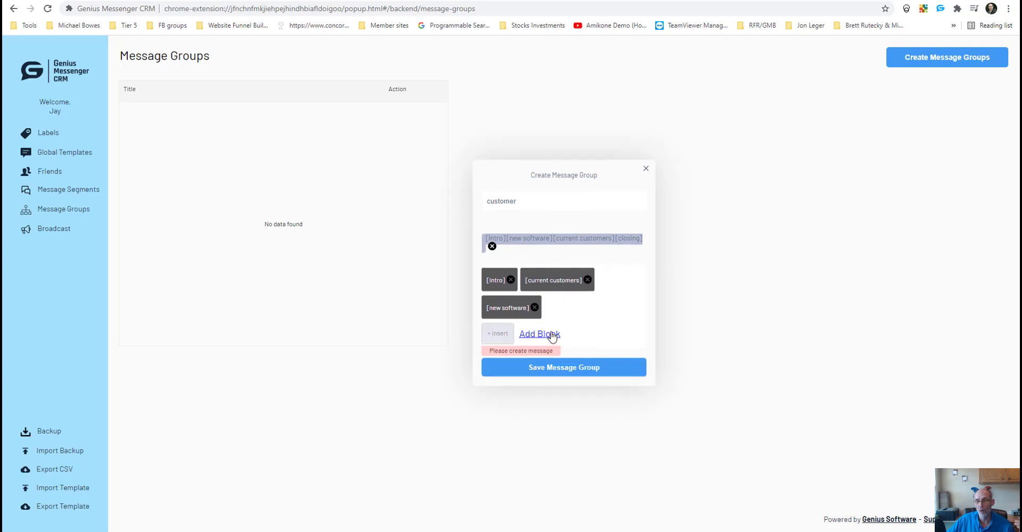
{"action": "left_click", "coordinate": [503, 338]}
{"action": "left_click", "coordinate": [531, 347]}
{"action": "left_click", "coordinate": [522, 344]}
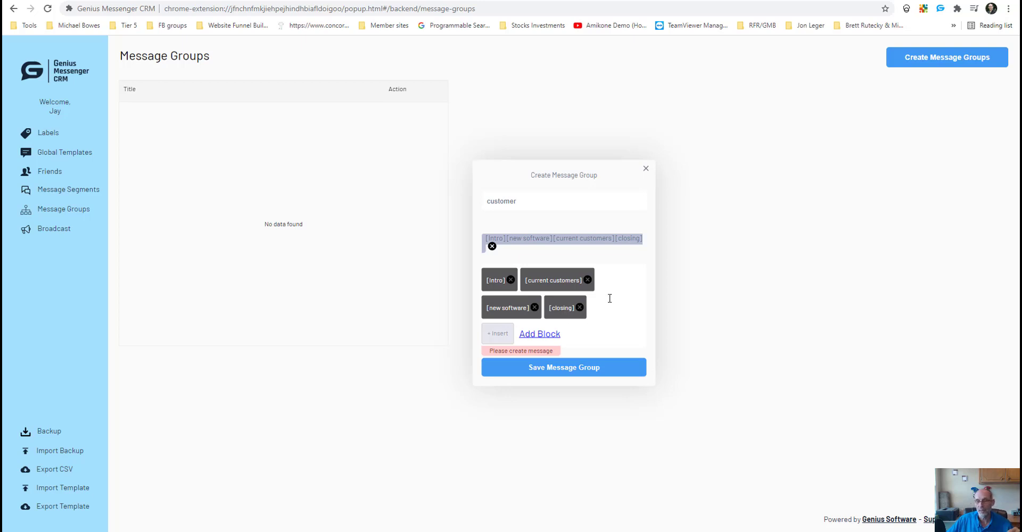
Add the second segment combination as a message block and save the customer message group.
{"action": "left_click", "coordinate": [544, 335]}
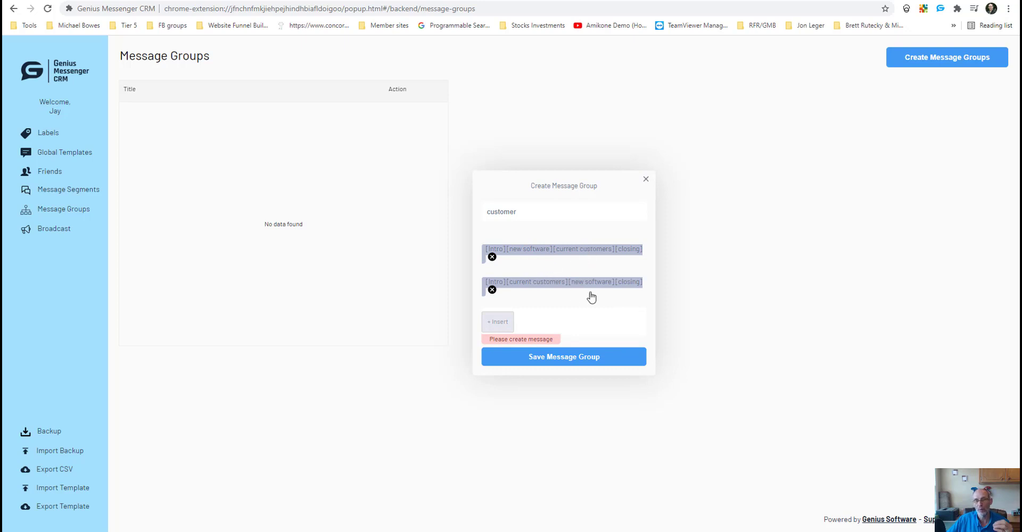
{"action": "left_click", "coordinate": [564, 357]}
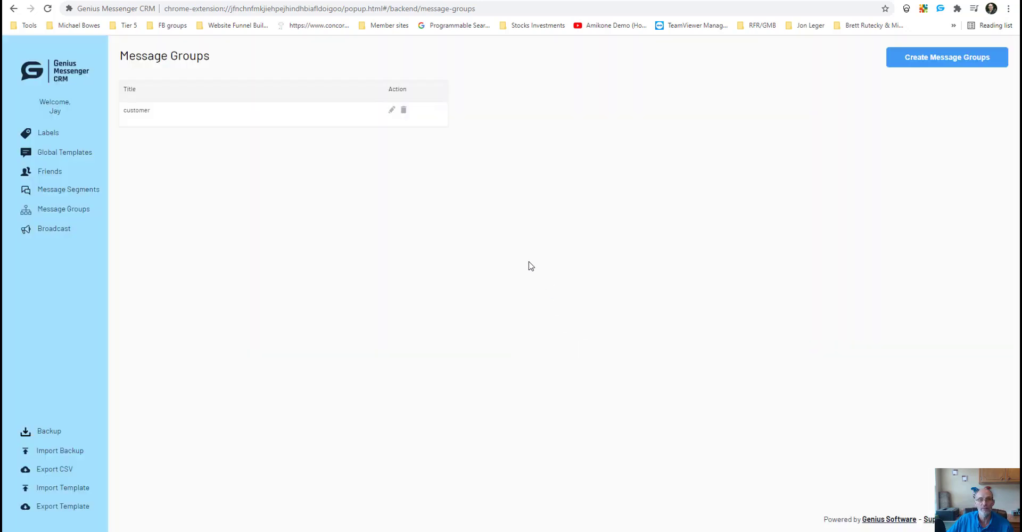
Start a new broadcast and target it by tag at the Family contacts.
{"action": "left_click", "coordinate": [56, 228]}
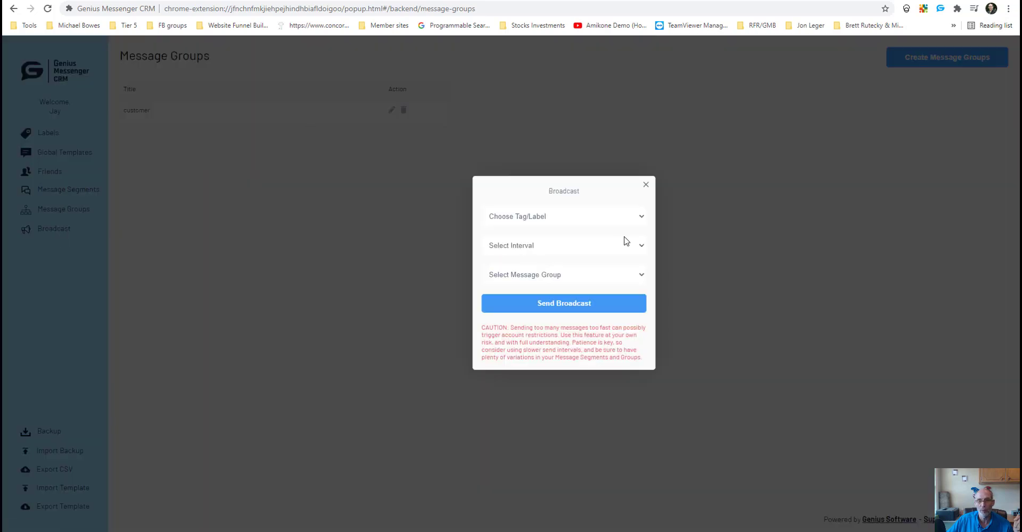
{"action": "left_click", "coordinate": [544, 218]}
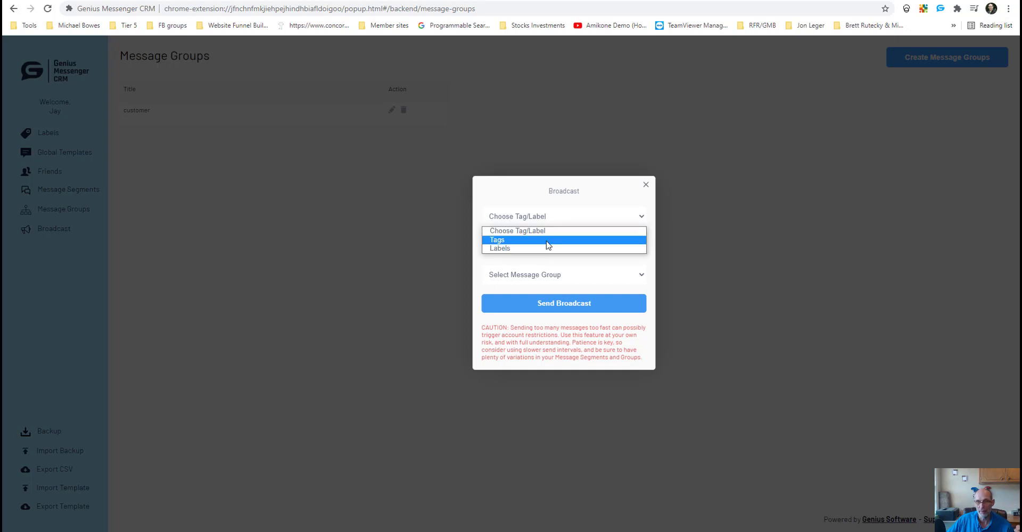
{"action": "left_click", "coordinate": [546, 240]}
{"action": "left_click", "coordinate": [529, 234]}
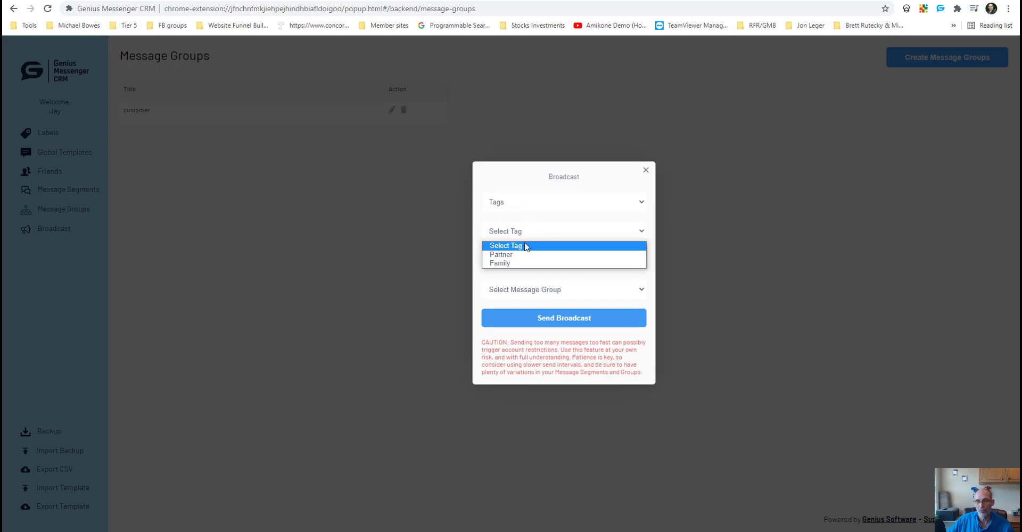
{"action": "left_click", "coordinate": [520, 265]}
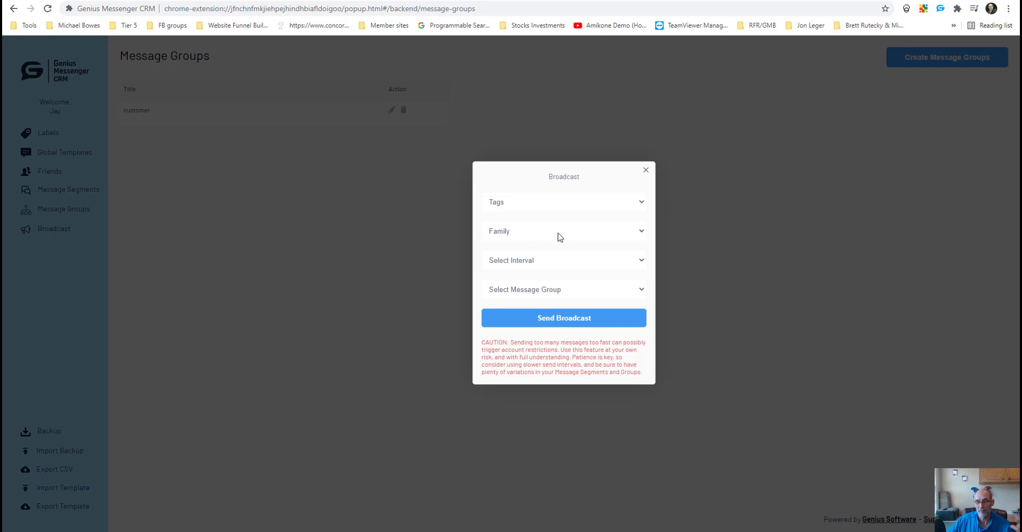
Set the broadcast interval to 10 mins, choose the customer message group, and send the broadcast.
{"action": "left_click", "coordinate": [566, 262]}
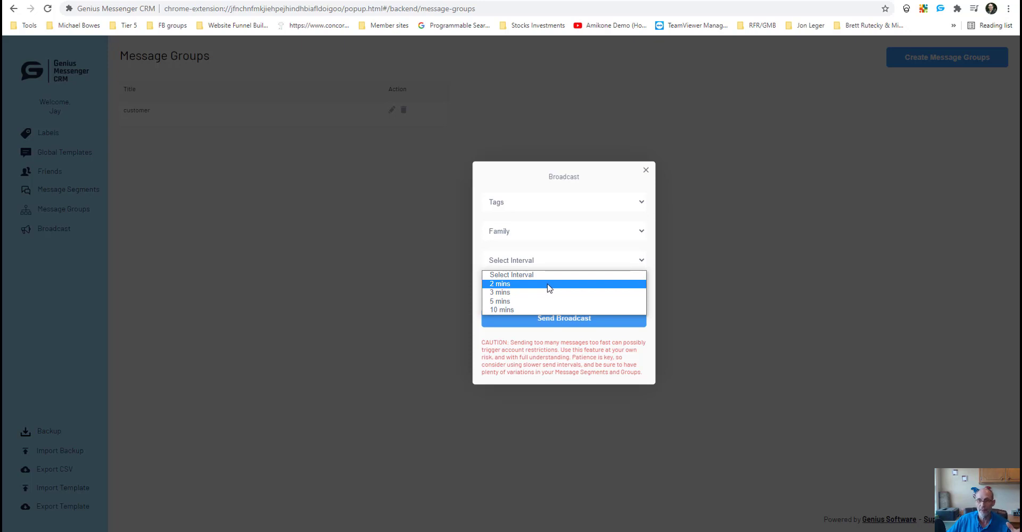
{"action": "left_click", "coordinate": [541, 312]}
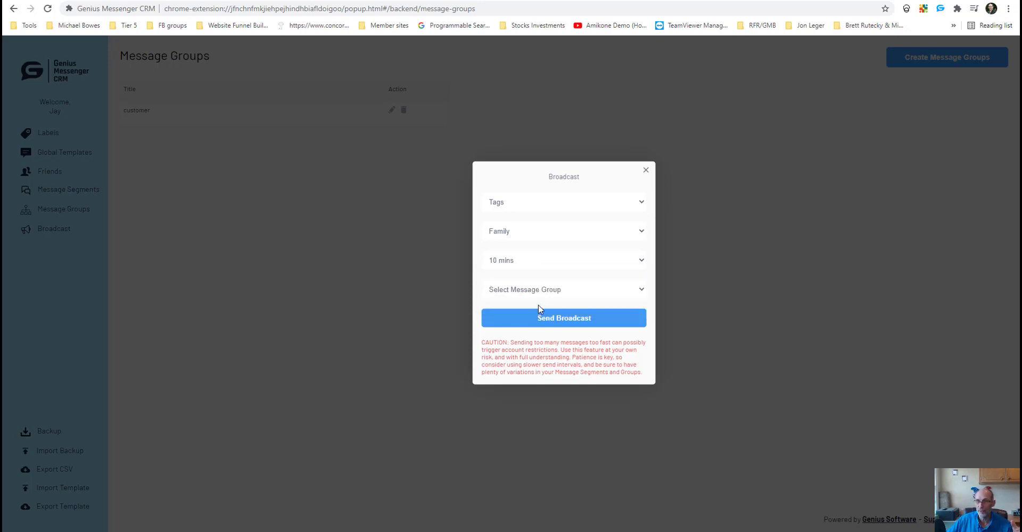
{"action": "left_click", "coordinate": [545, 295]}
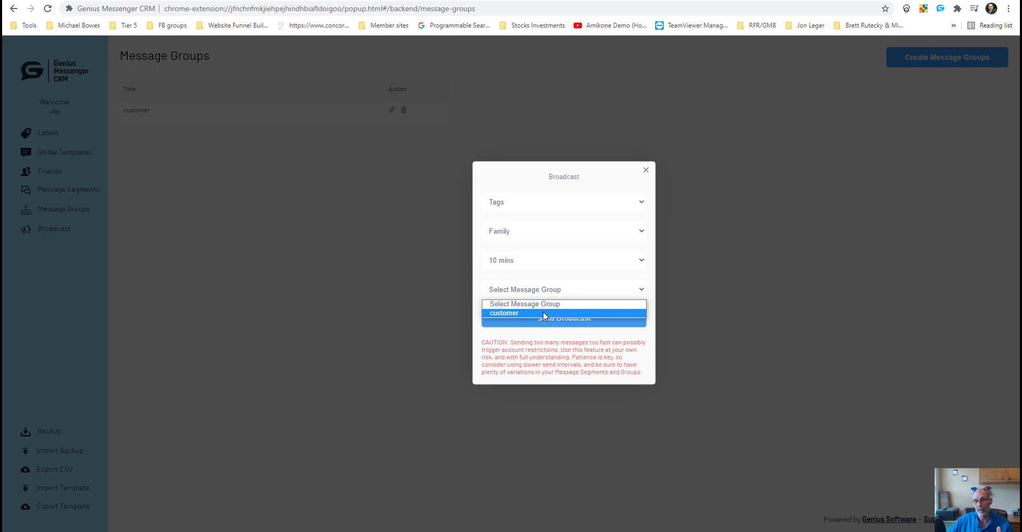
{"action": "left_click", "coordinate": [541, 312]}
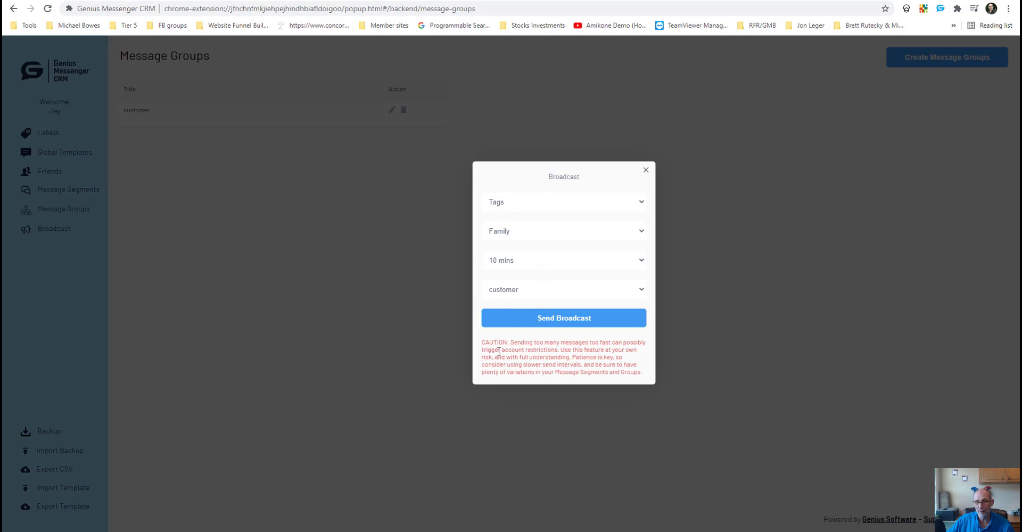
{"action": "left_click_drag", "start_coordinate": [481, 342], "coordinate": [570, 346]}
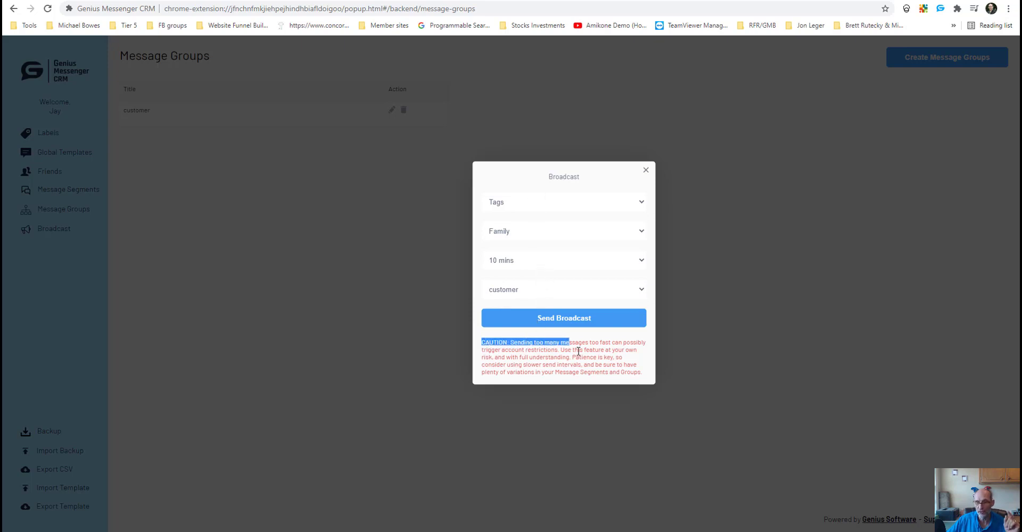
{"action": "left_click", "coordinate": [610, 344]}
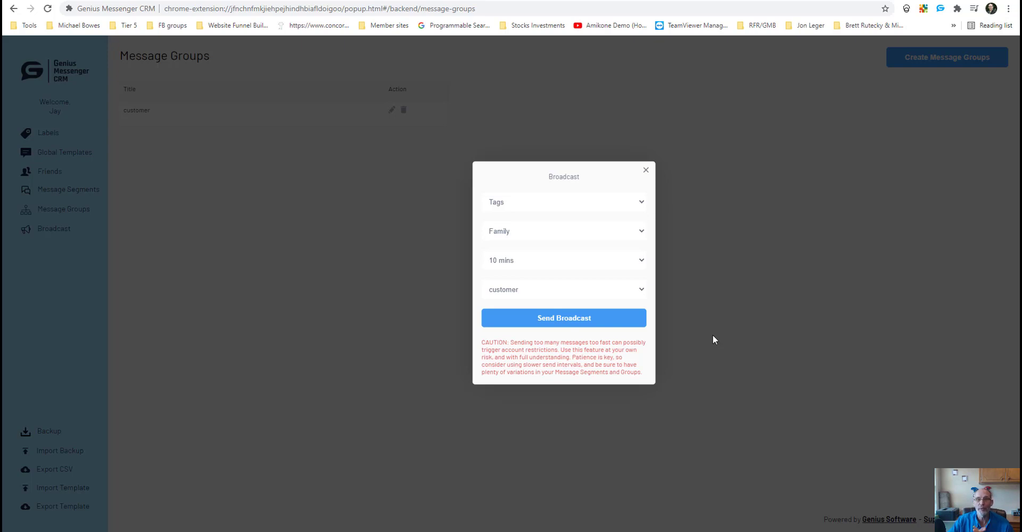
{"action": "left_click", "coordinate": [571, 322]}
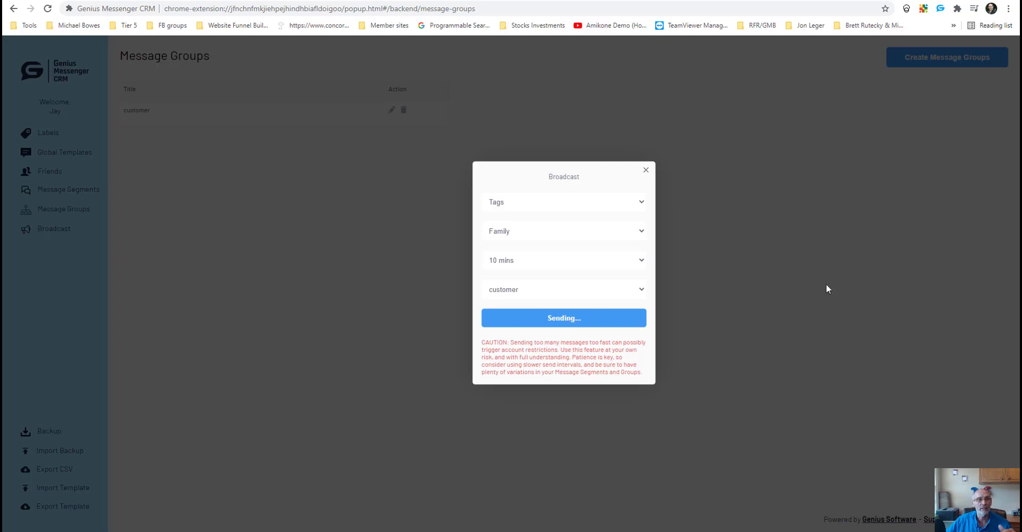